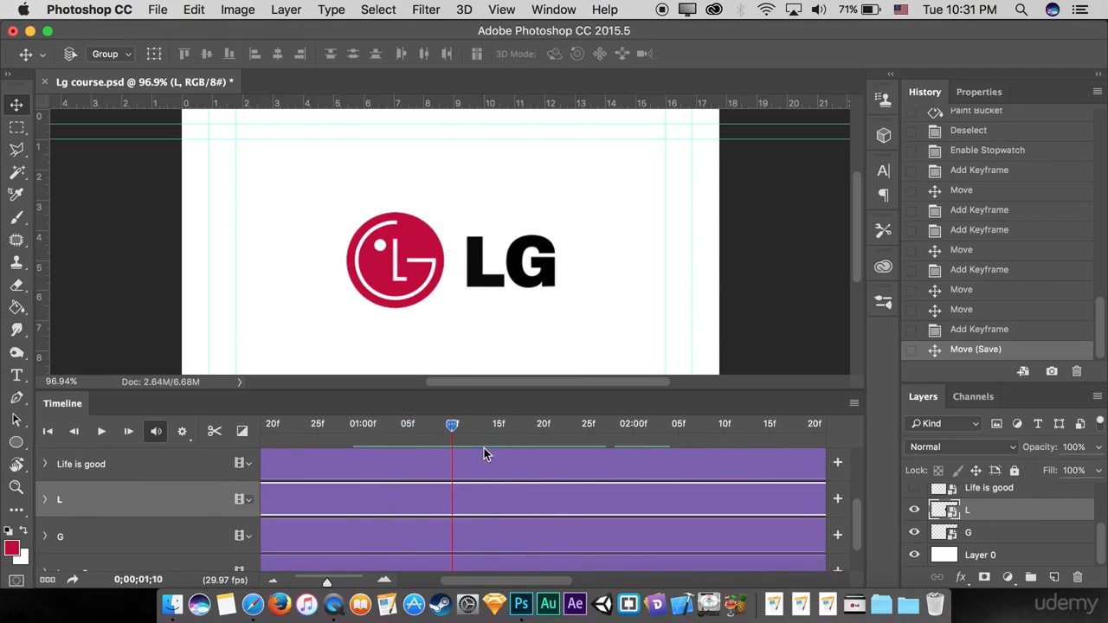
Shift the L layer's clip in the timeline so that it starts at 0;00;01;10
drag(327, 498, 628, 480)
mouse_move(452, 430)
mouse_down()
mouse_move(423, 430)
mouse_move(452, 430)
mouse_up()
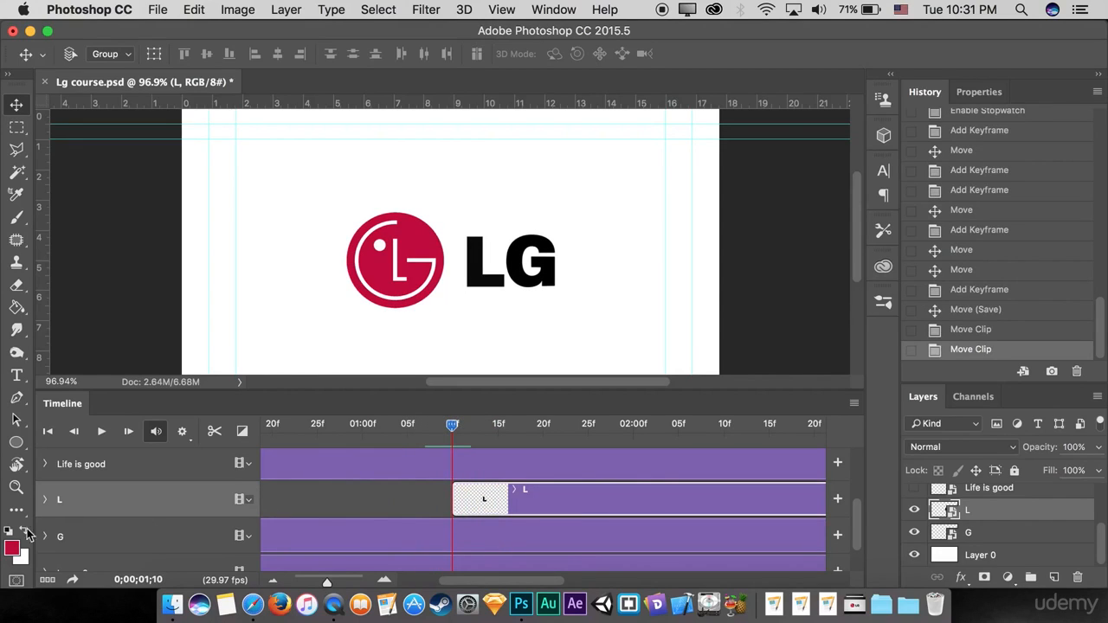
scroll(530, 503, down, 1)
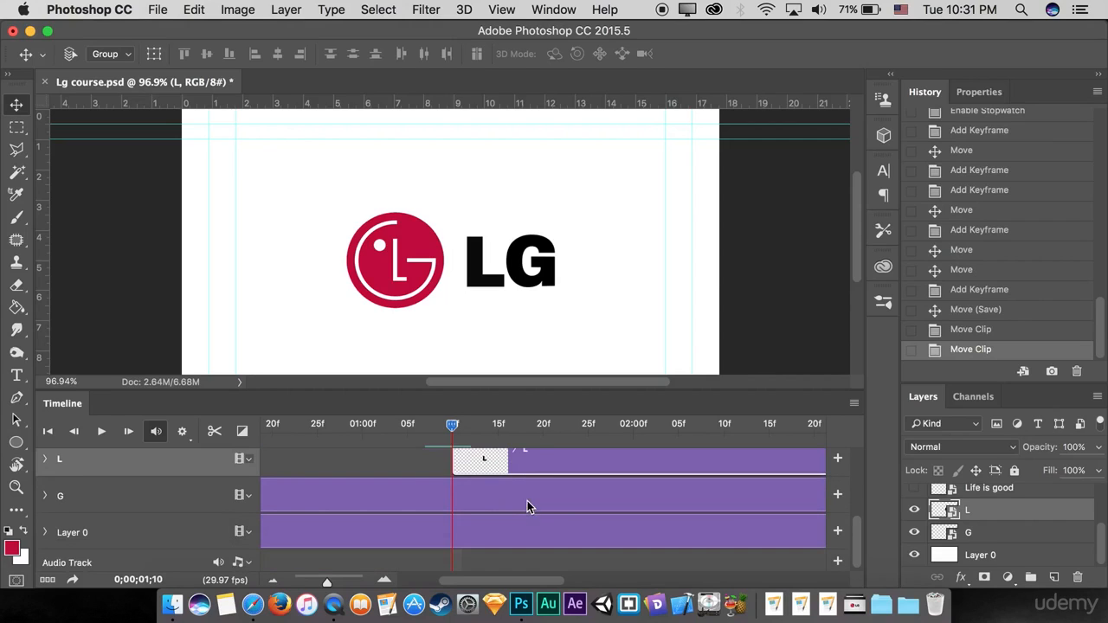
drag(384, 495, 553, 483)
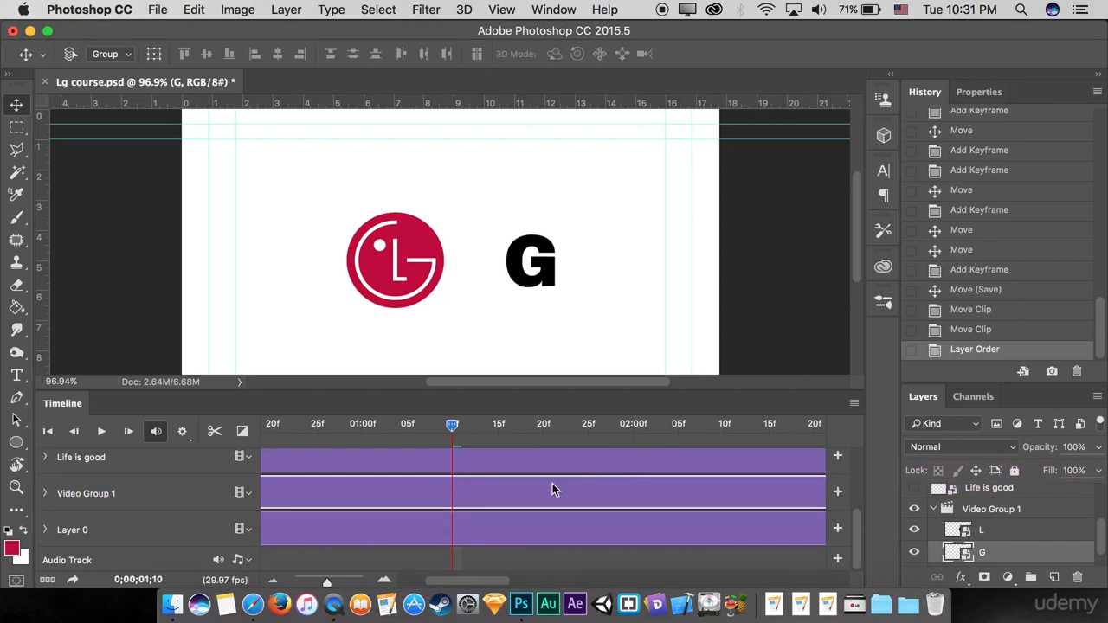
scroll(520, 490, up, 1)
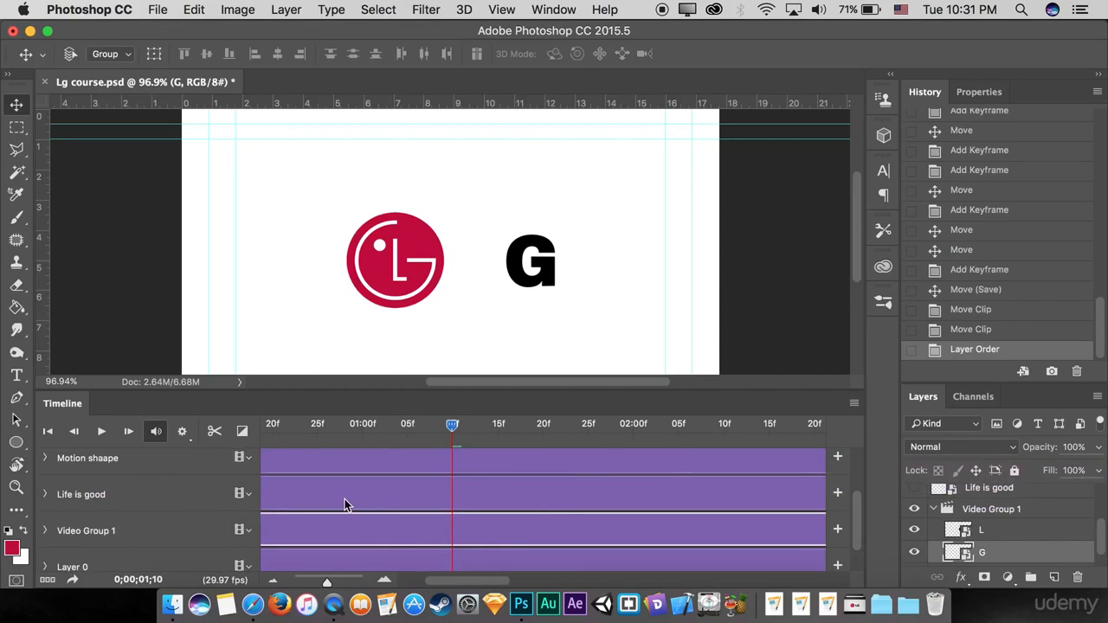
scroll(345, 505, down, 1)
click(978, 331)
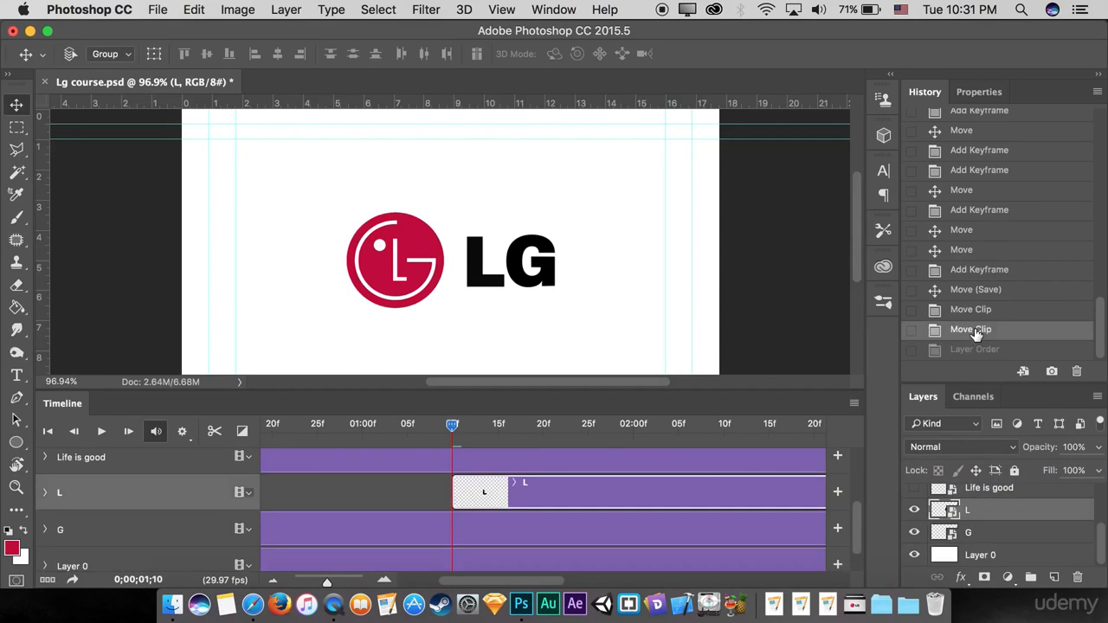
Shift the G layer's clip to start at 0;00;01;10, aligned with the start of the L clip
drag(386, 520, 507, 525)
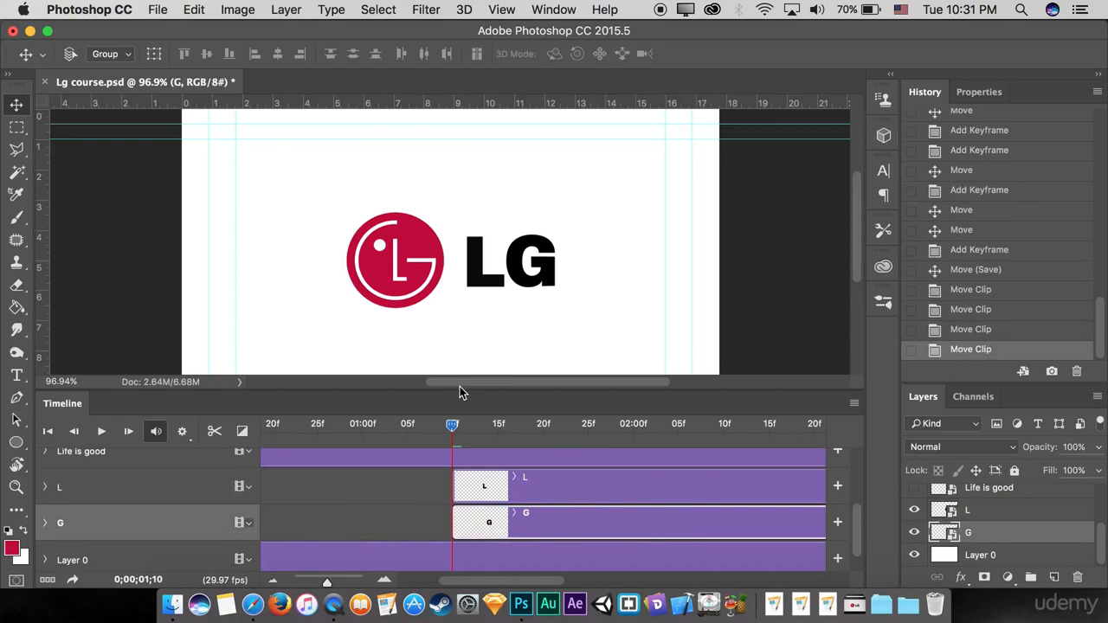
drag(447, 429, 449, 428)
Enable Transform keyframing on the L layer at 0;00;01;10 and add keyframes at 0;00;01;20 and 0;00;01;25
click(535, 487)
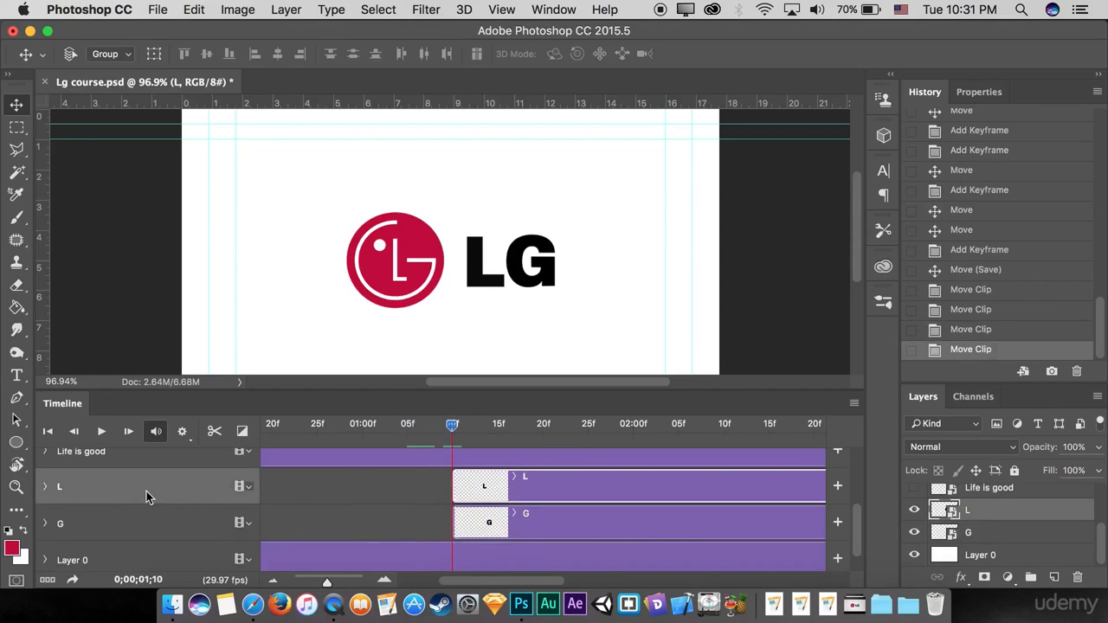
click(45, 488)
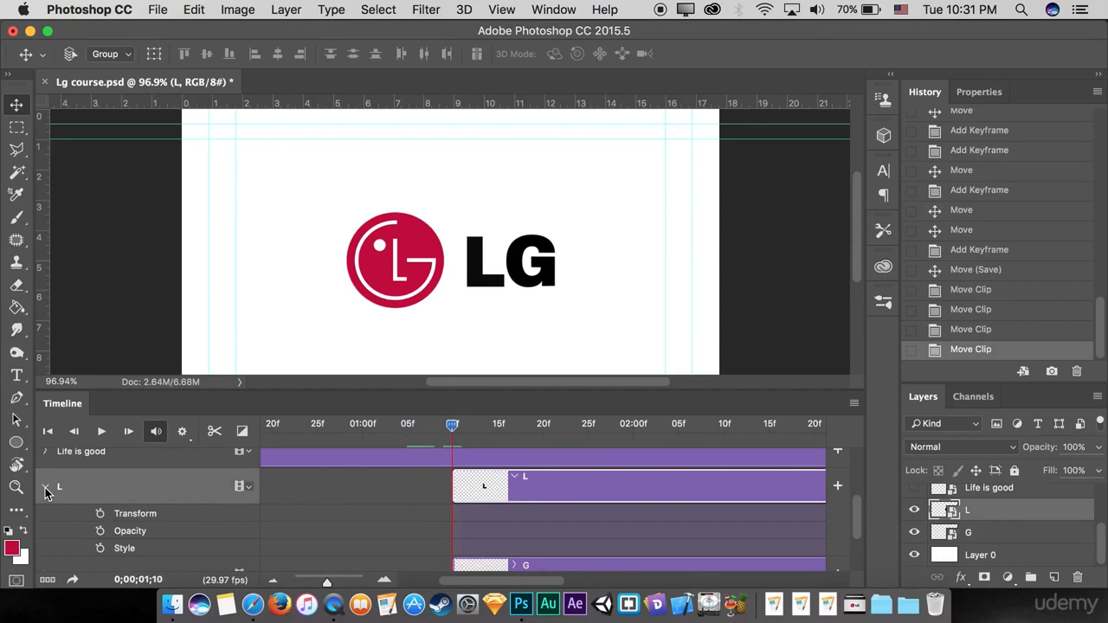
click(100, 514)
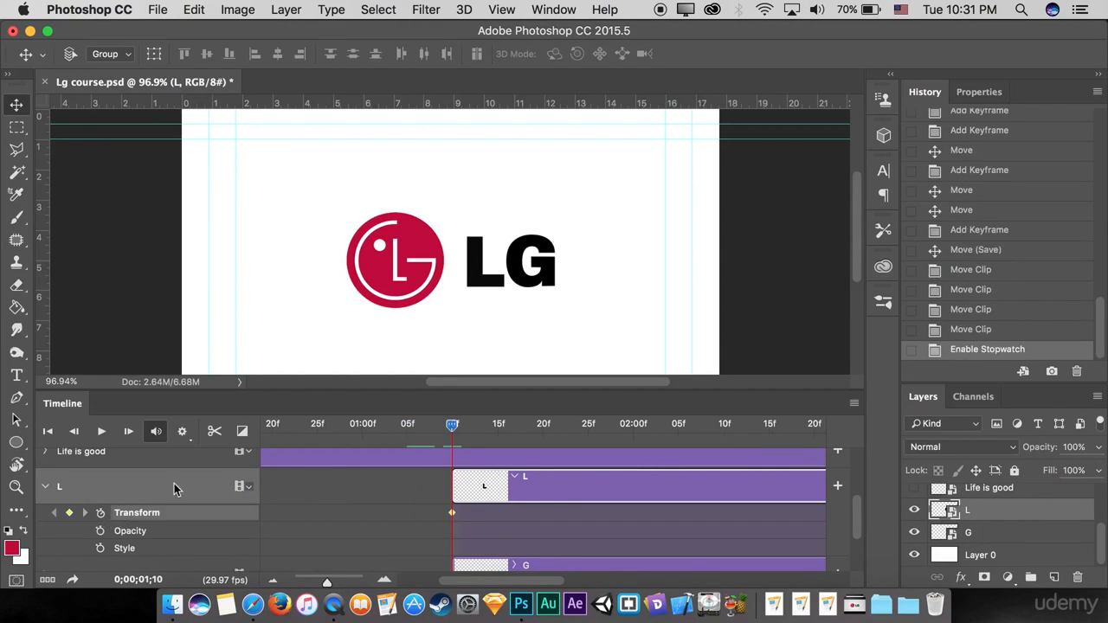
drag(452, 424, 542, 431)
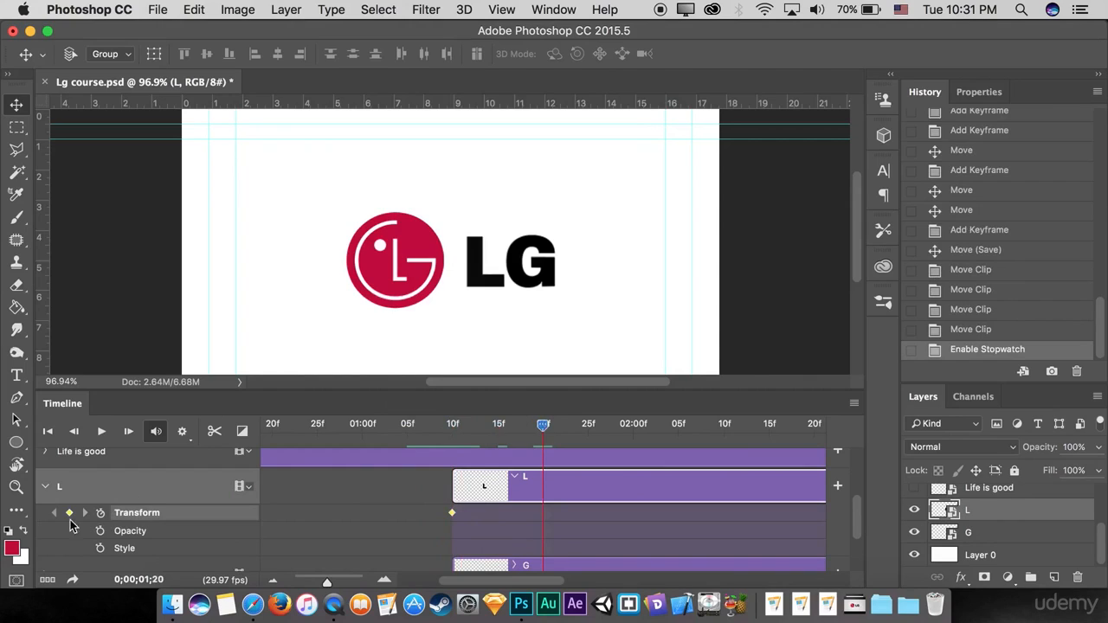
click(70, 512)
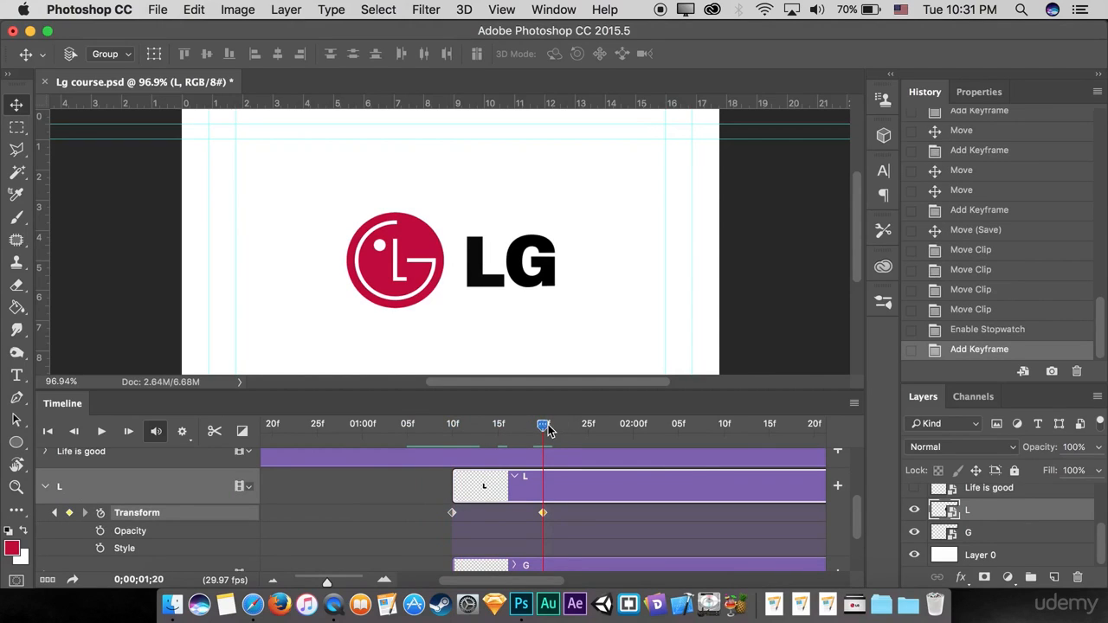
drag(547, 430, 589, 430)
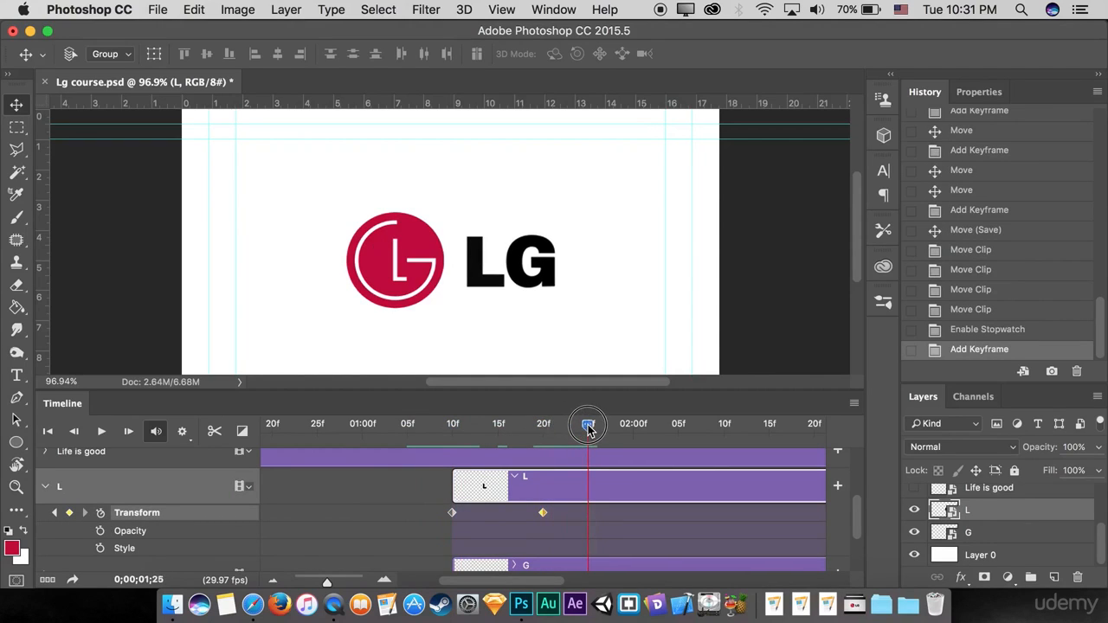
click(70, 512)
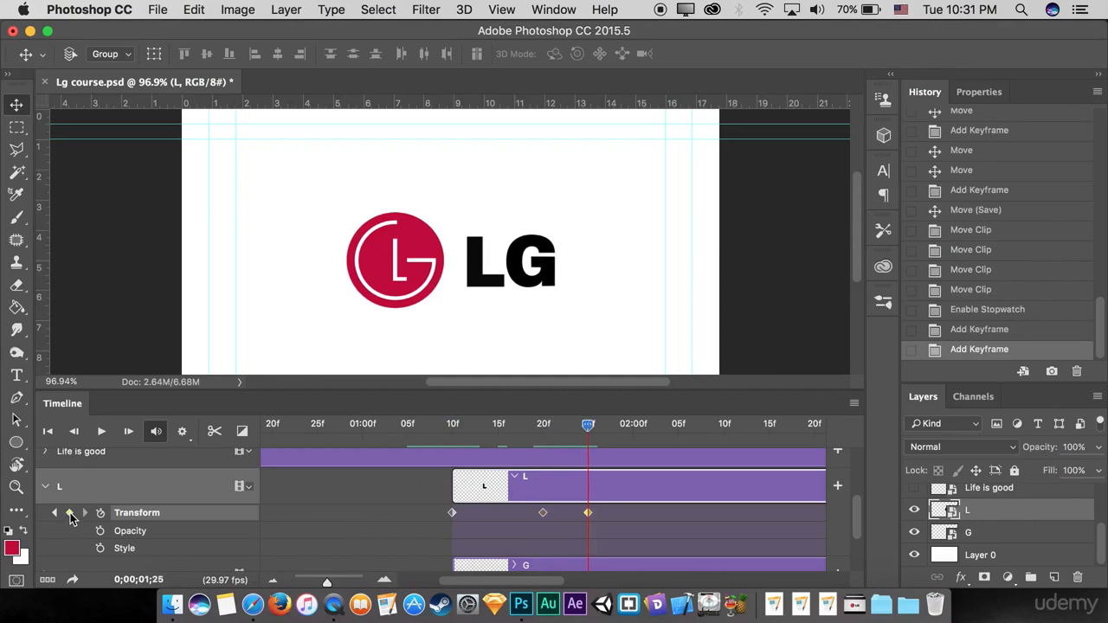
Hide the letter L behind the red emblem at the 0;00;01;10 keyframe, and shift it right over the G at 0;00;01;20
drag(589, 428, 455, 446)
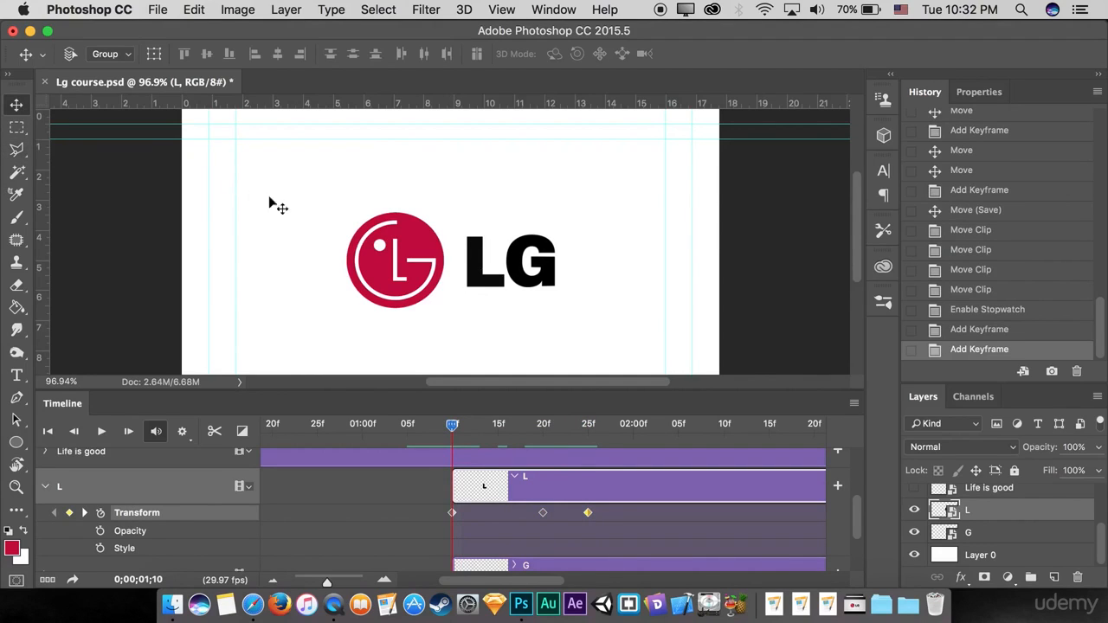
drag(460, 274, 413, 232)
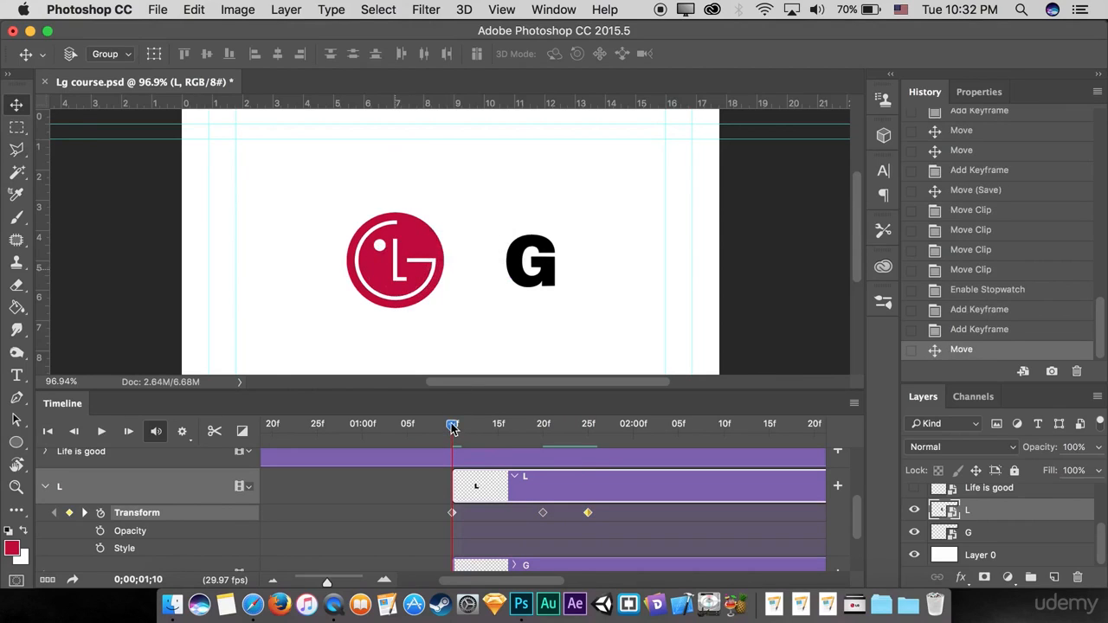
drag(451, 425, 543, 433)
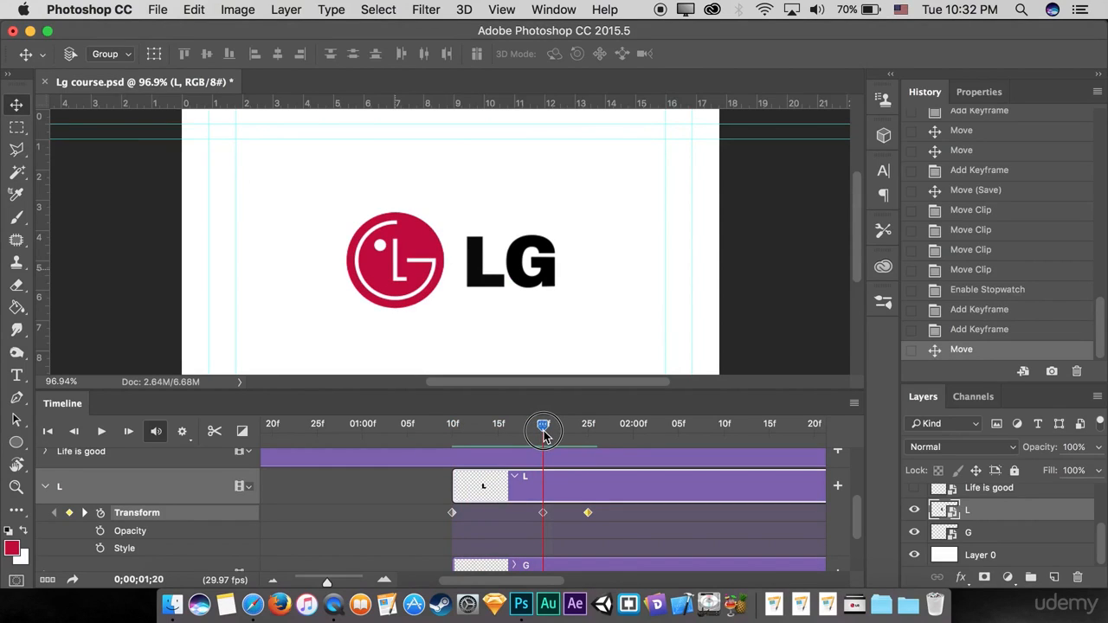
mouse_move(548, 433)
mouse_down()
mouse_move(595, 440)
mouse_move(543, 443)
mouse_up()
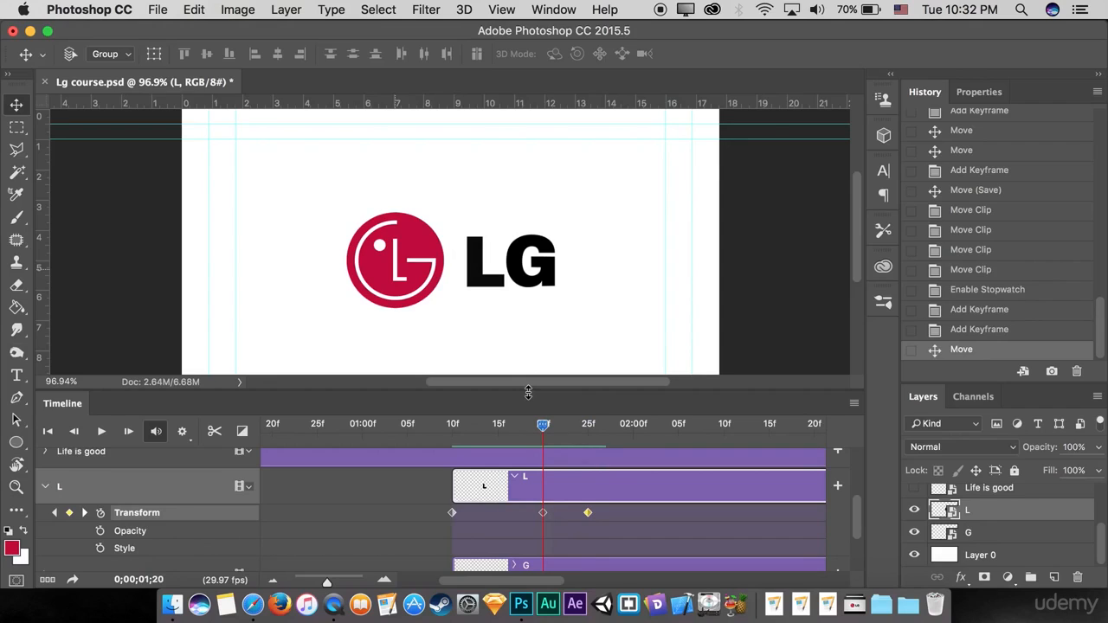
mouse_move(545, 433)
mouse_down()
mouse_move(509, 433)
mouse_move(544, 433)
mouse_up()
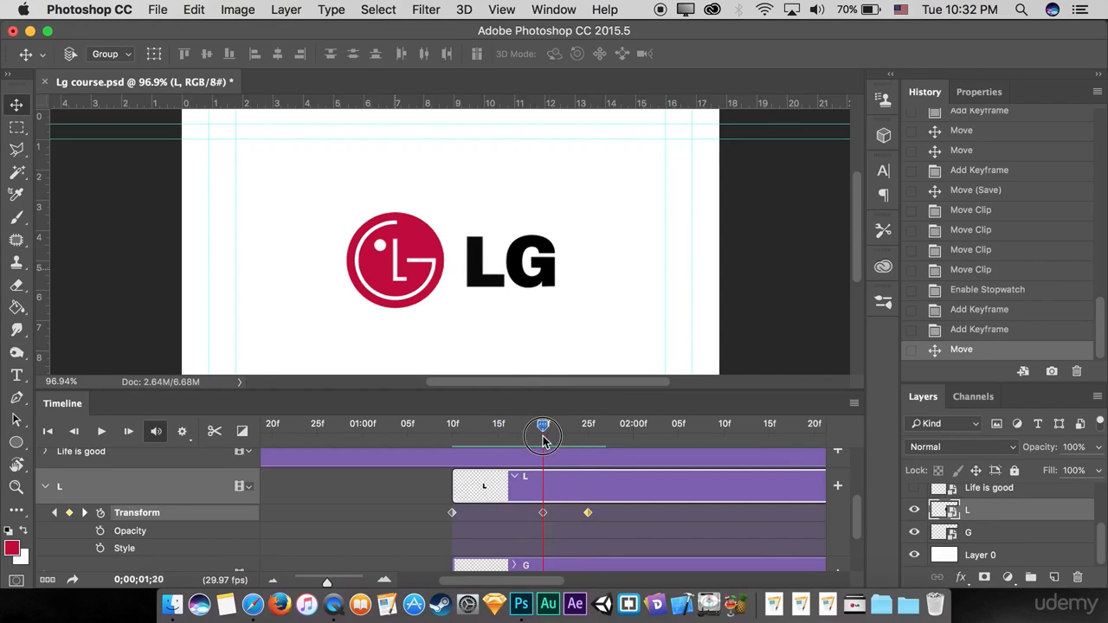
drag(487, 285, 531, 279)
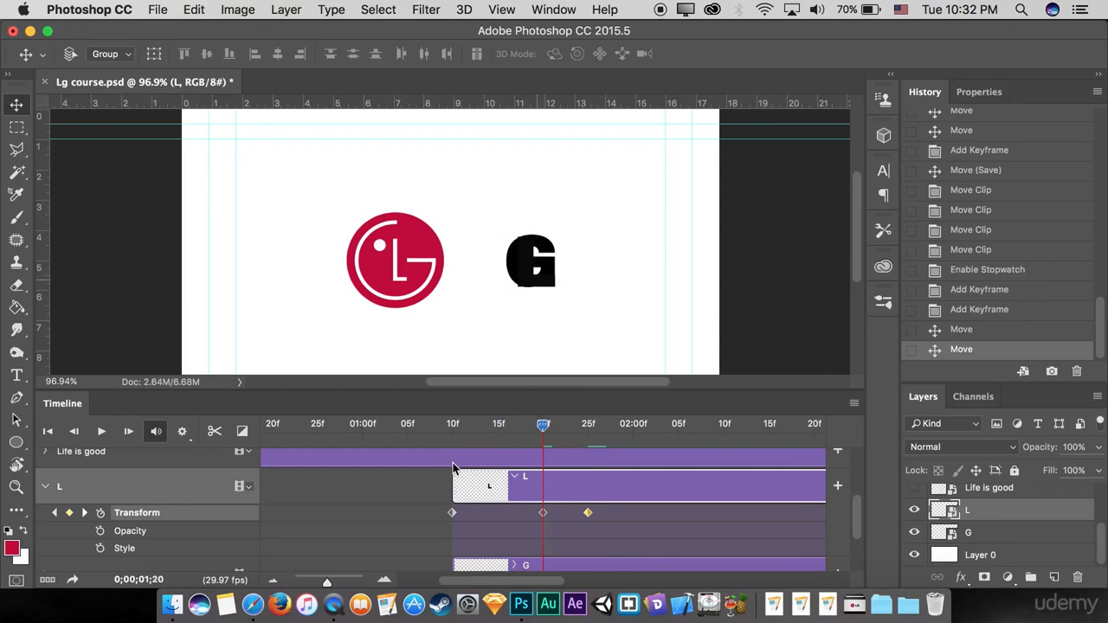
Add an L Transform keyframe at 0;00;01;18, move that keyframe to 0;00;01;13 and play back the letter's animation
mouse_move(542, 449)
mouse_down()
mouse_move(494, 448)
mouse_move(595, 446)
mouse_move(525, 450)
mouse_up()
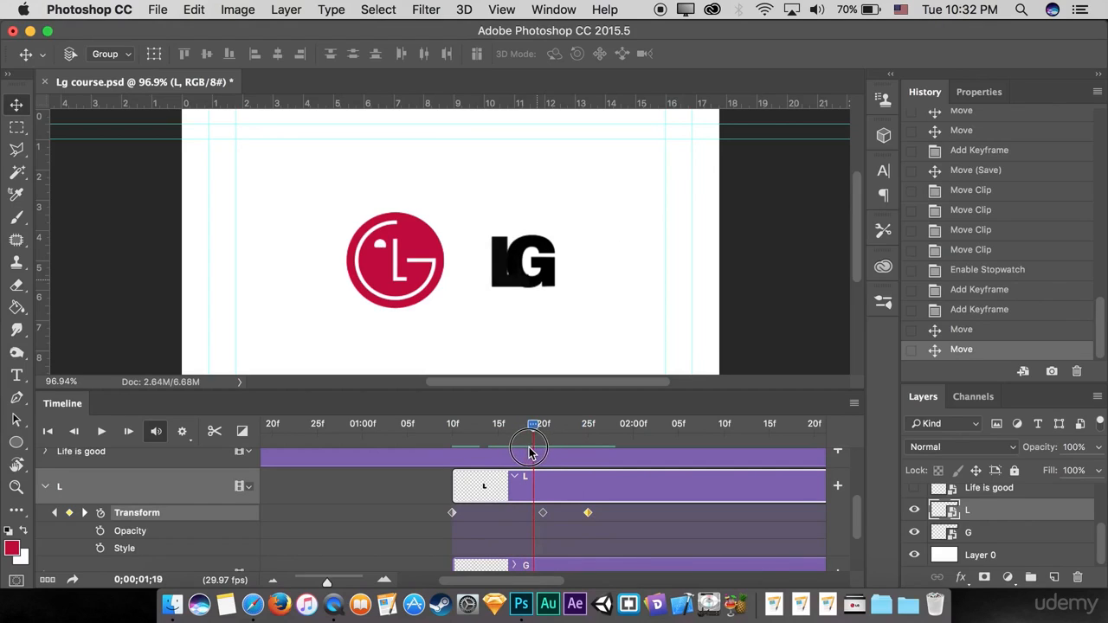
click(69, 513)
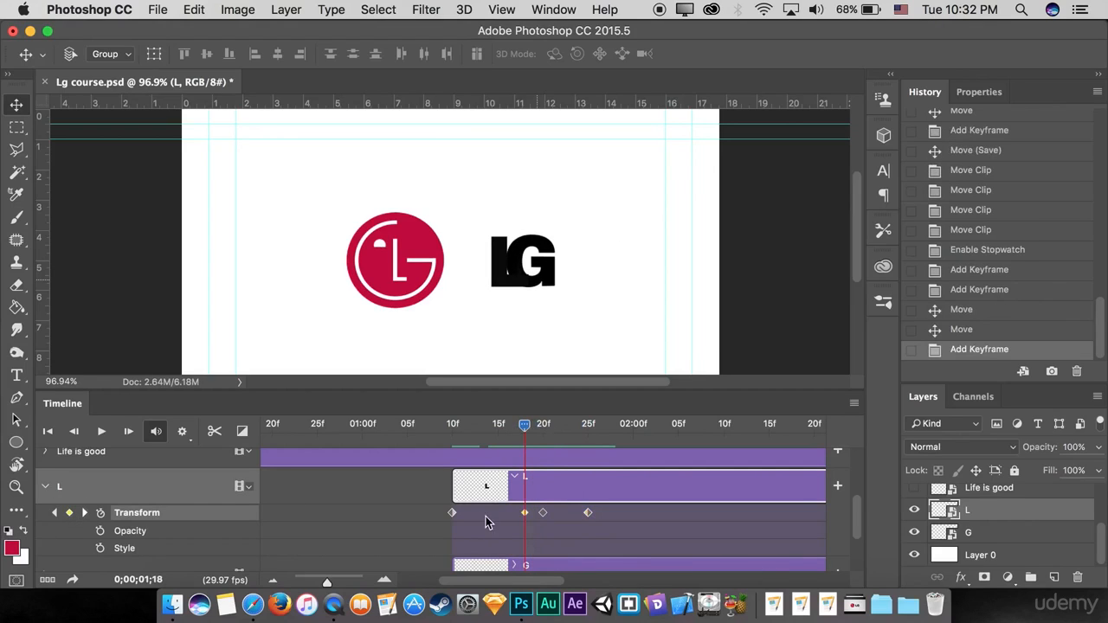
drag(524, 514, 479, 514)
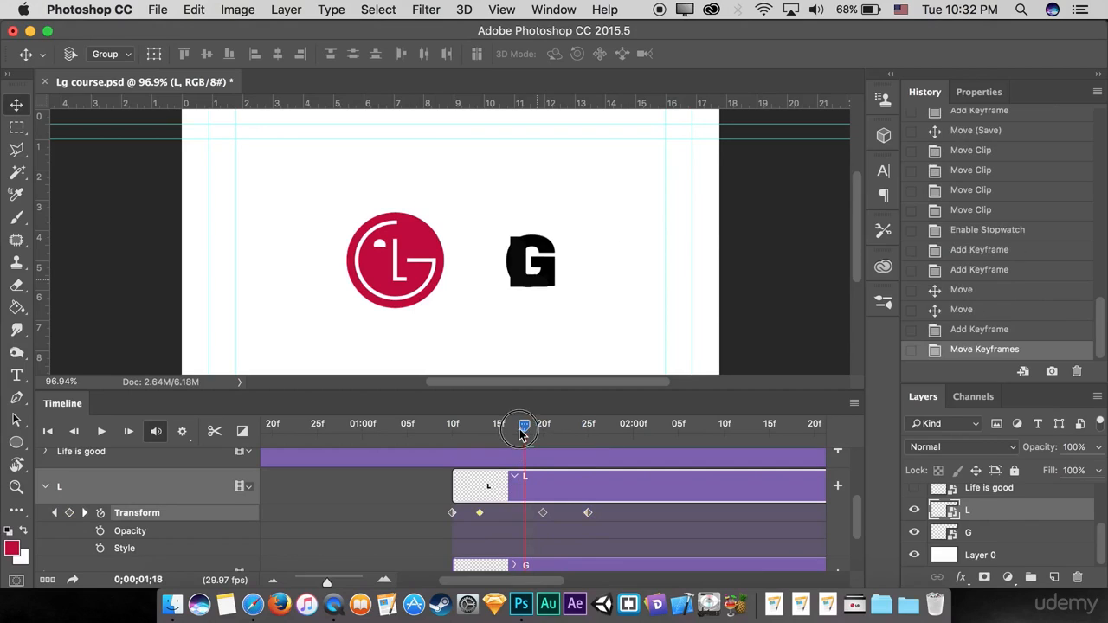
drag(523, 425, 448, 453)
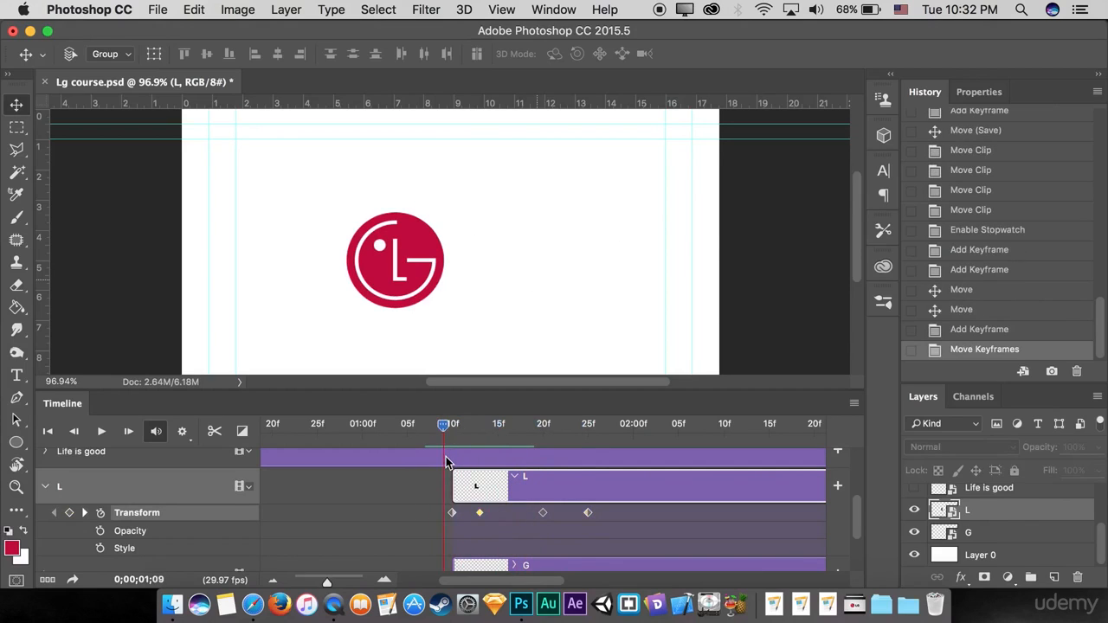
key(space)
Shift the G layer's clip so that it starts at 0;00;01;20, on the L layer's overshoot keyframe
drag(594, 443, 544, 456)
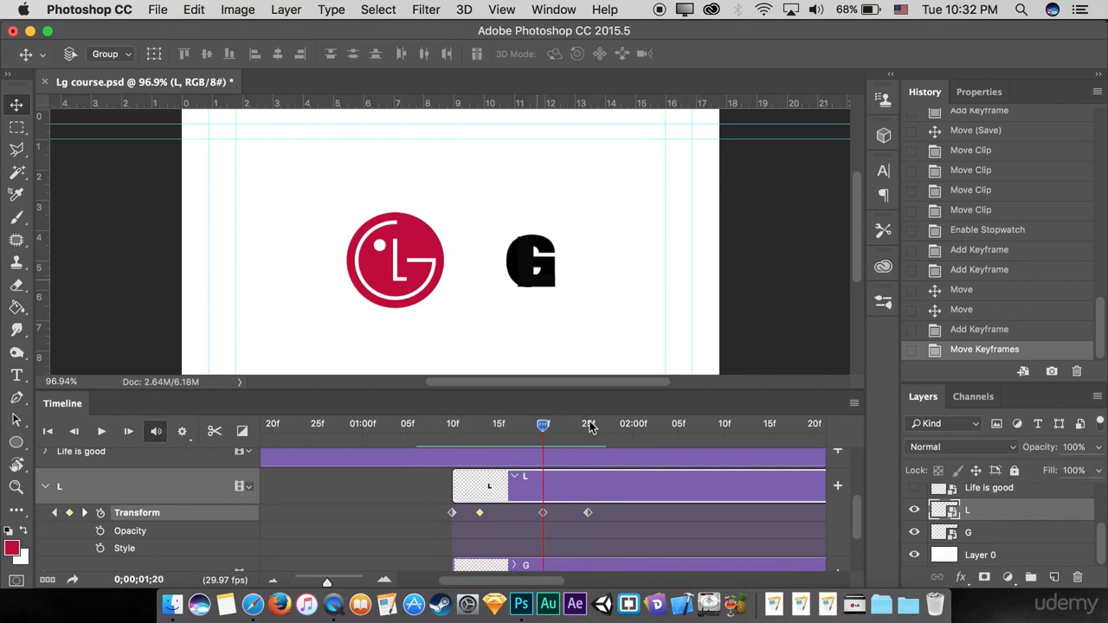
scroll(647, 513, down, 1)
drag(484, 544, 590, 544)
mouse_move(542, 438)
mouse_down()
mouse_move(506, 437)
mouse_move(544, 440)
mouse_up()
scroll(684, 530, down, 3)
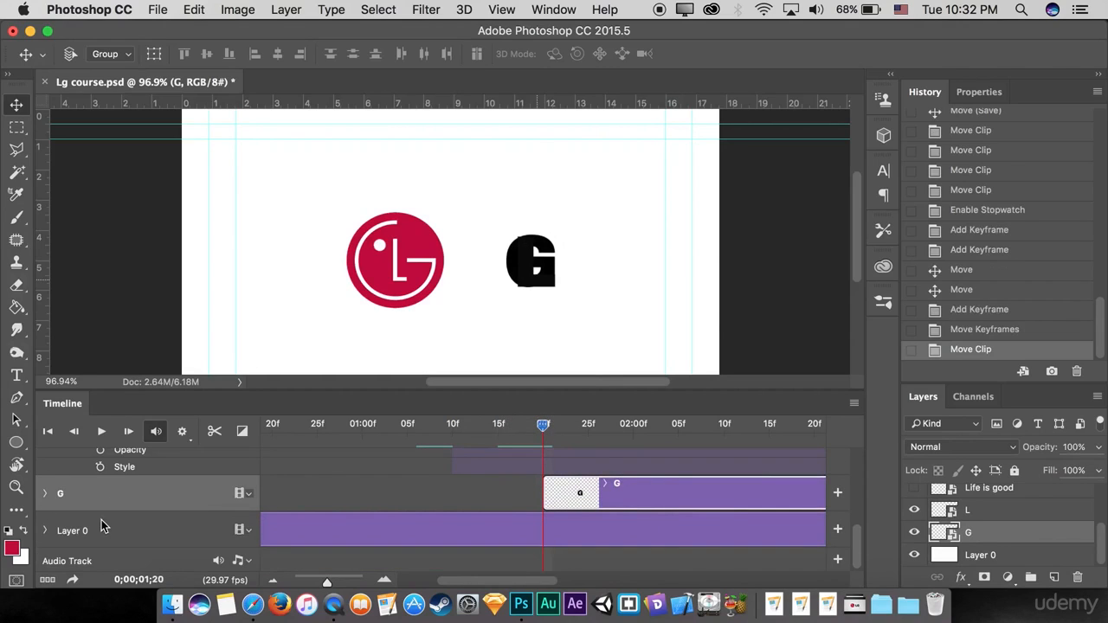
Enable Transform keyframing on the G layer at 0;00;01;20 and add keyframes at 0;00;02;00 and 0;00;02;05
click(44, 493)
click(100, 520)
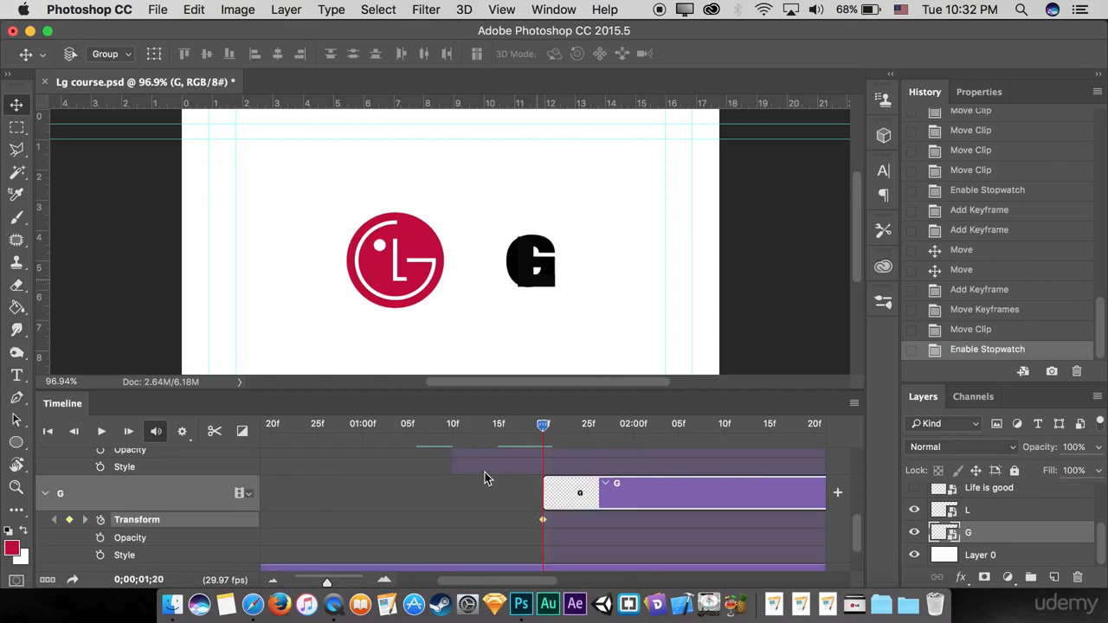
drag(542, 430, 678, 429)
click(70, 520)
click(69, 520)
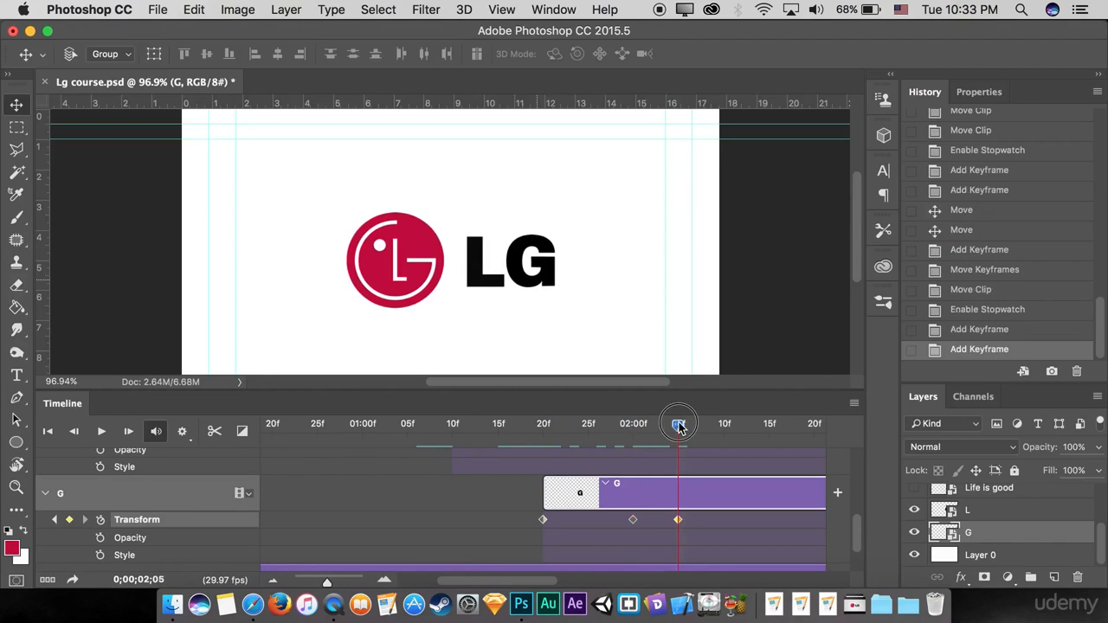
Hide the letter G behind the emblem at the 0;00;01;20 keyframe, and shift it right past its resting position at 0;00;02;00
drag(678, 426, 543, 437)
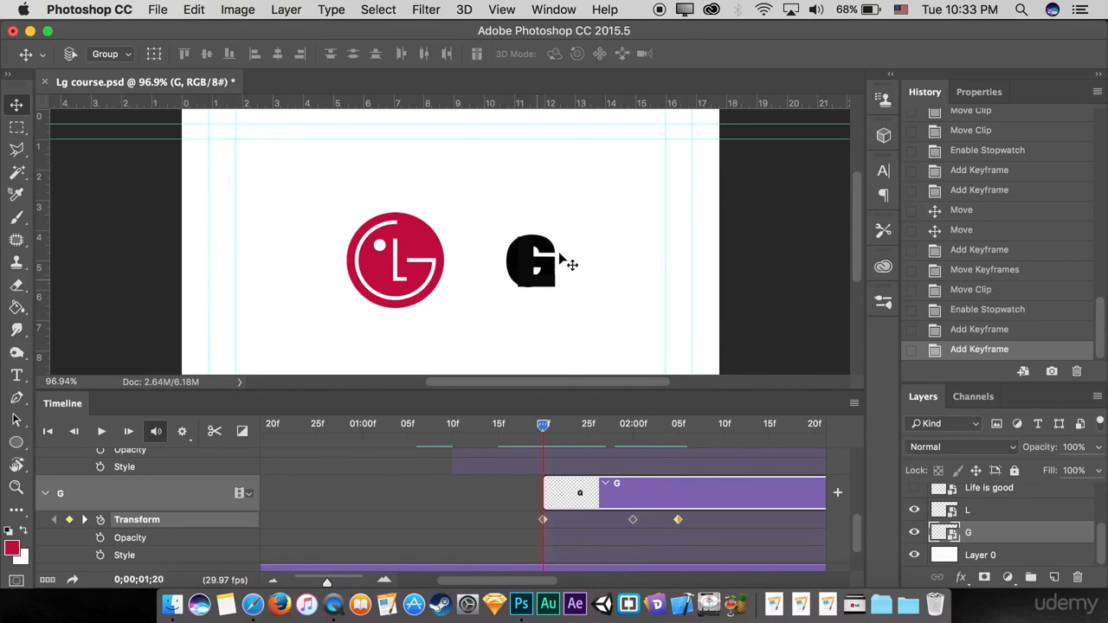
drag(554, 271, 431, 266)
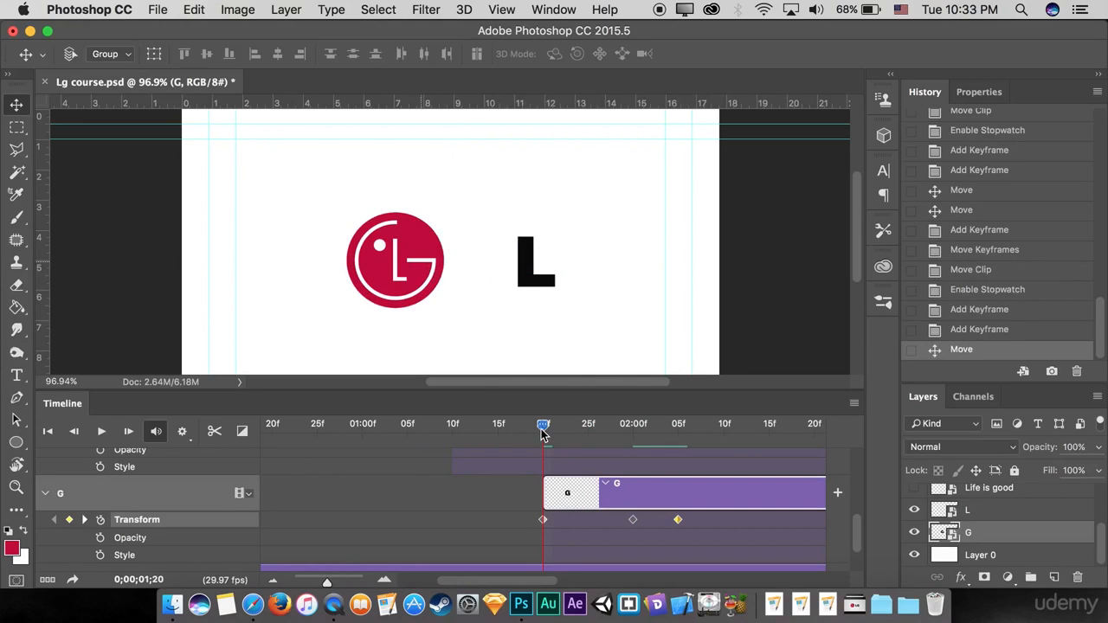
drag(542, 433, 631, 439)
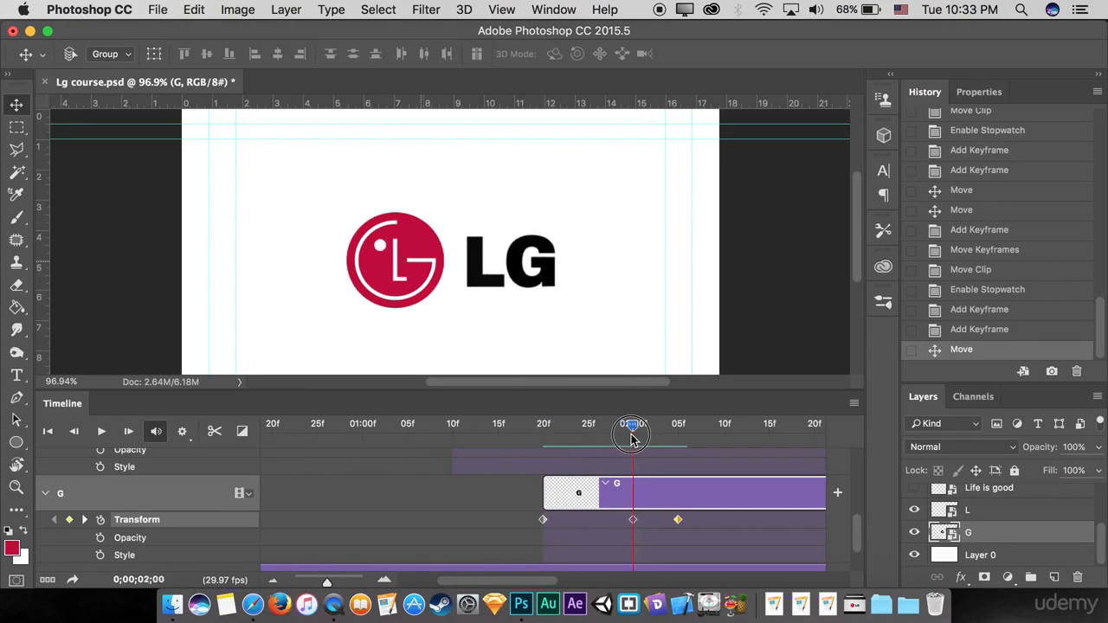
drag(549, 284, 611, 282)
Add a G Transform keyframe at 0;00;01;28 and move that keyframe to 0;00;01;23
mouse_move(635, 424)
mouse_down()
mouse_move(663, 428)
mouse_move(554, 425)
mouse_move(618, 437)
mouse_up()
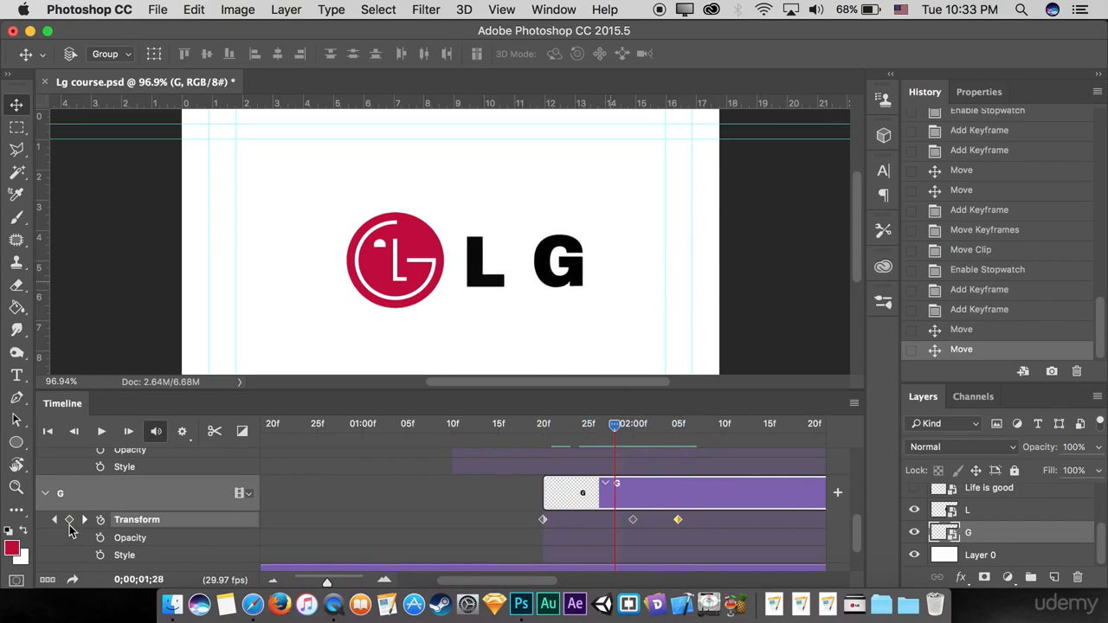
click(69, 520)
drag(610, 522, 569, 520)
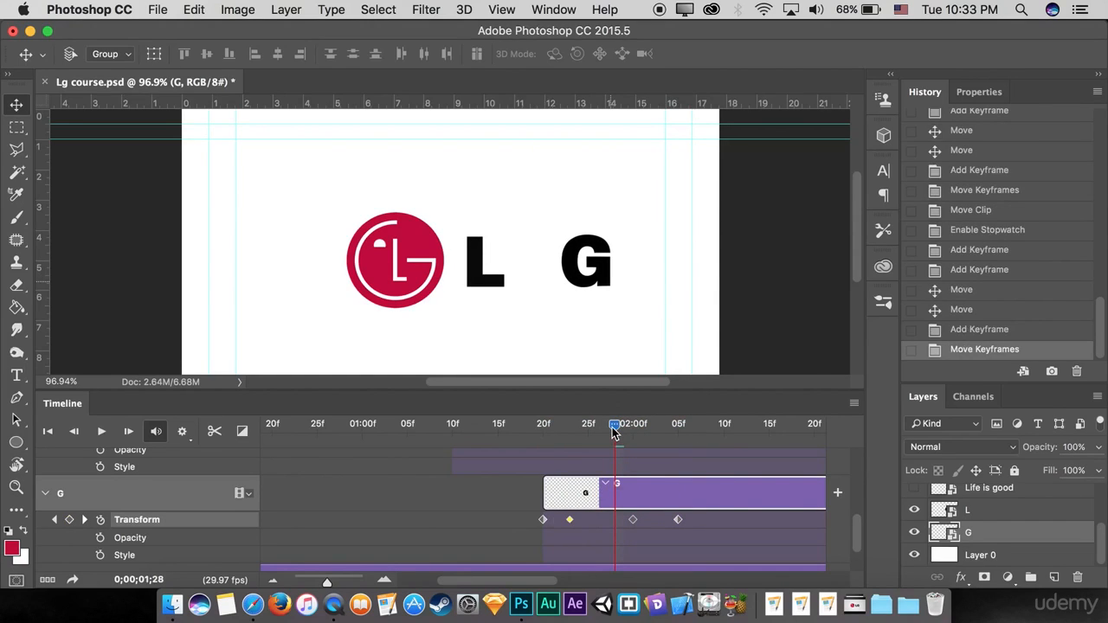
Play back the G's entrance, and replay the L and G animation from 0;00;01;10
drag(613, 433, 530, 433)
key(space)
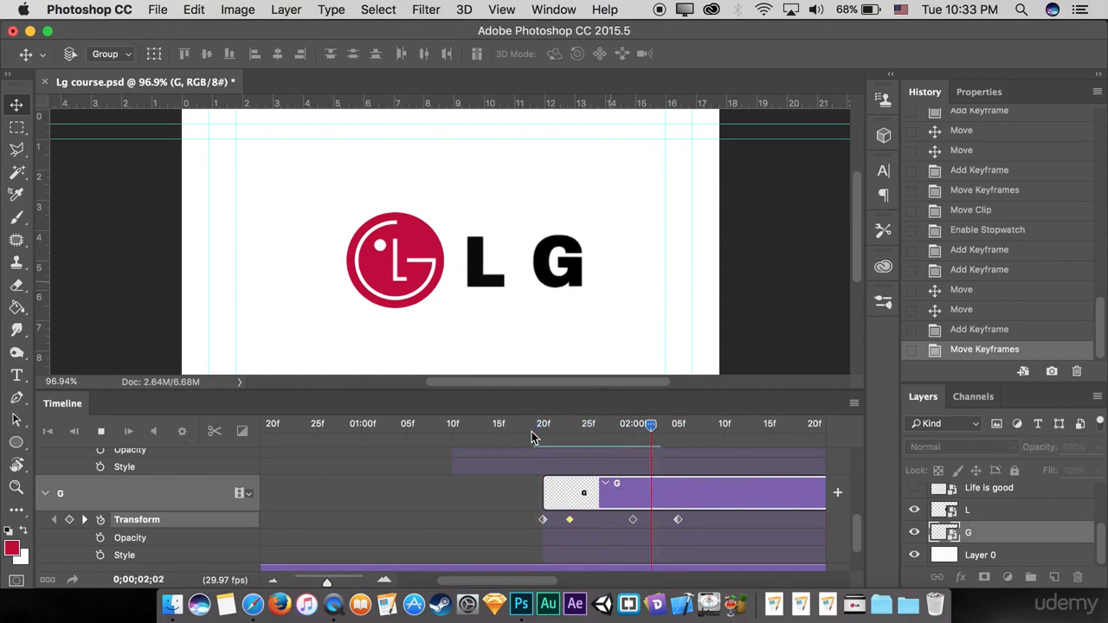
click(453, 426)
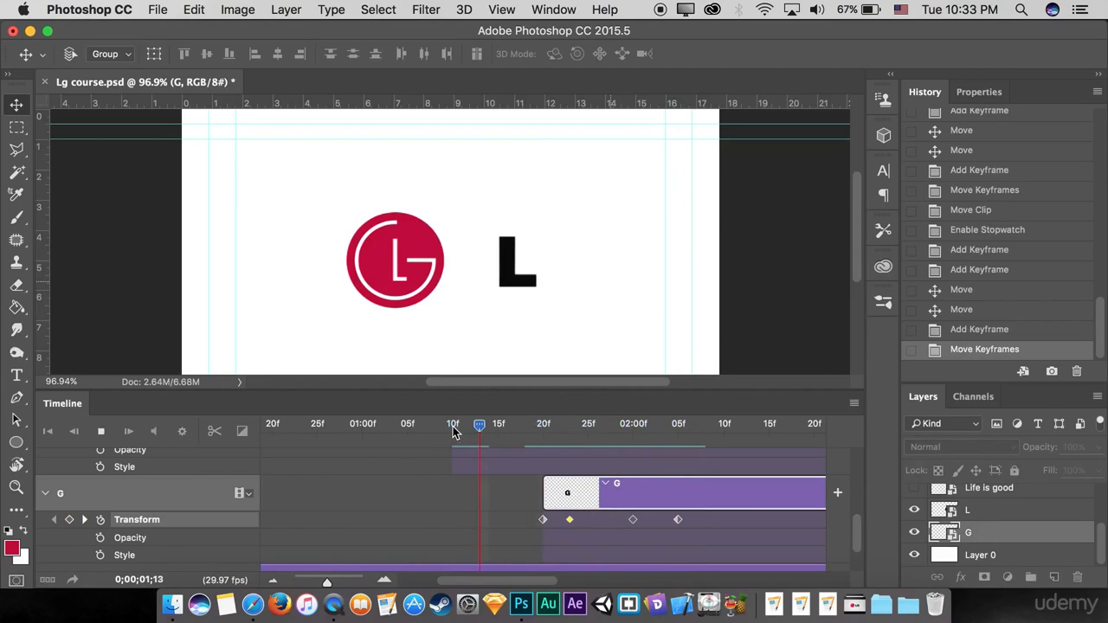
key(space)
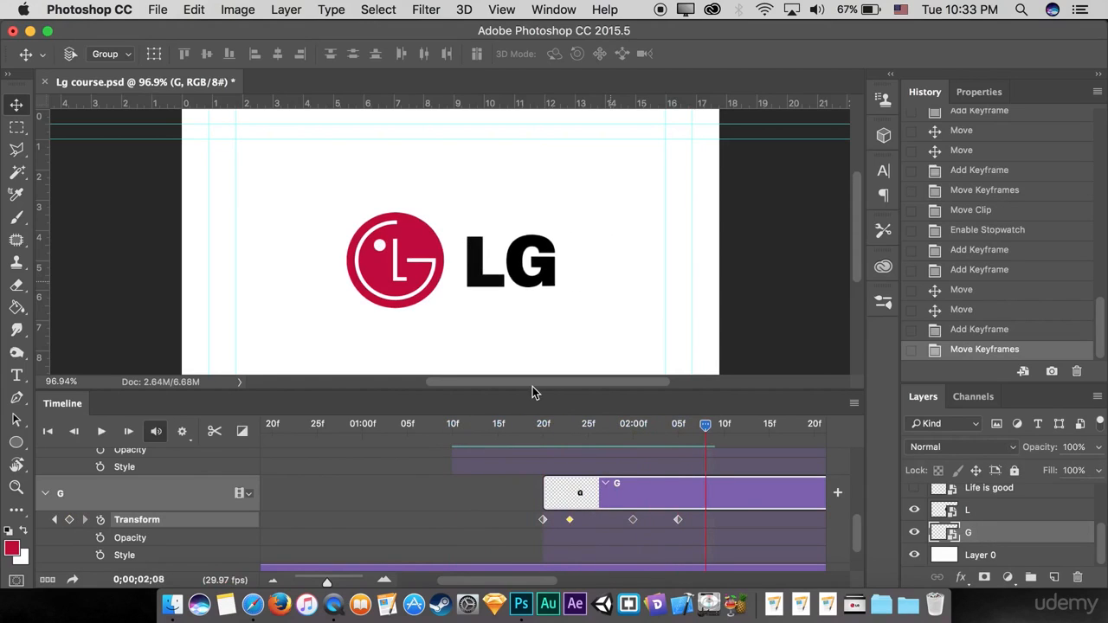
Collapse the keyframe properties of the L and G layers in the timeline
drag(707, 425, 670, 433)
scroll(280, 492, up, 1)
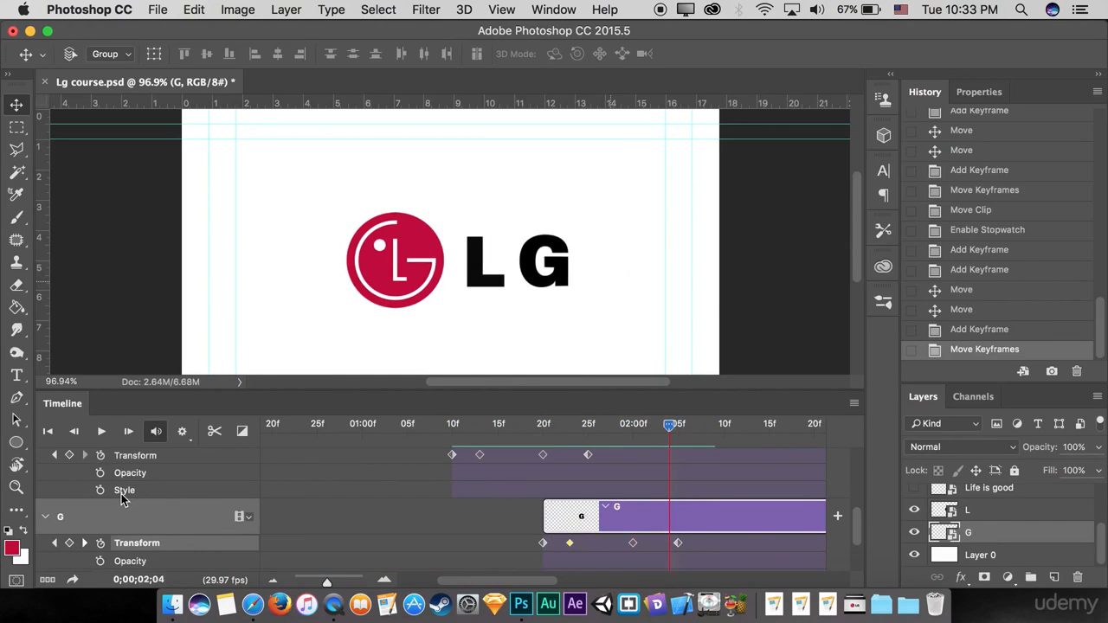
scroll(312, 488, up, 2)
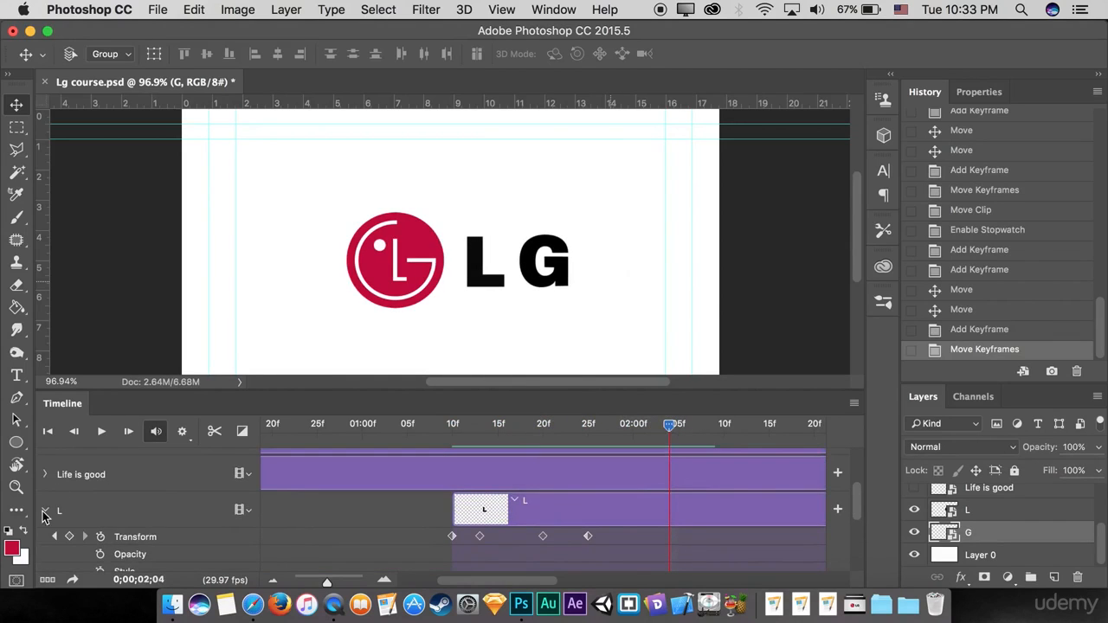
click(45, 512)
click(48, 544)
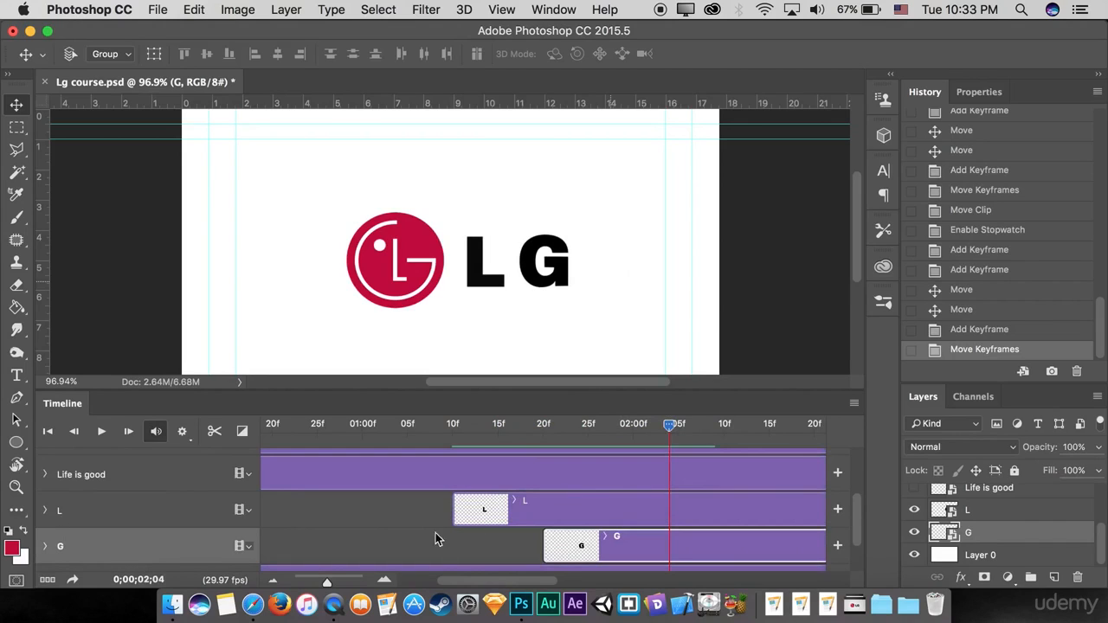
Move the "Life is good" clip in the timeline so that it starts at 0;00;01;20, together with the G clip
scroll(511, 512, down, 2)
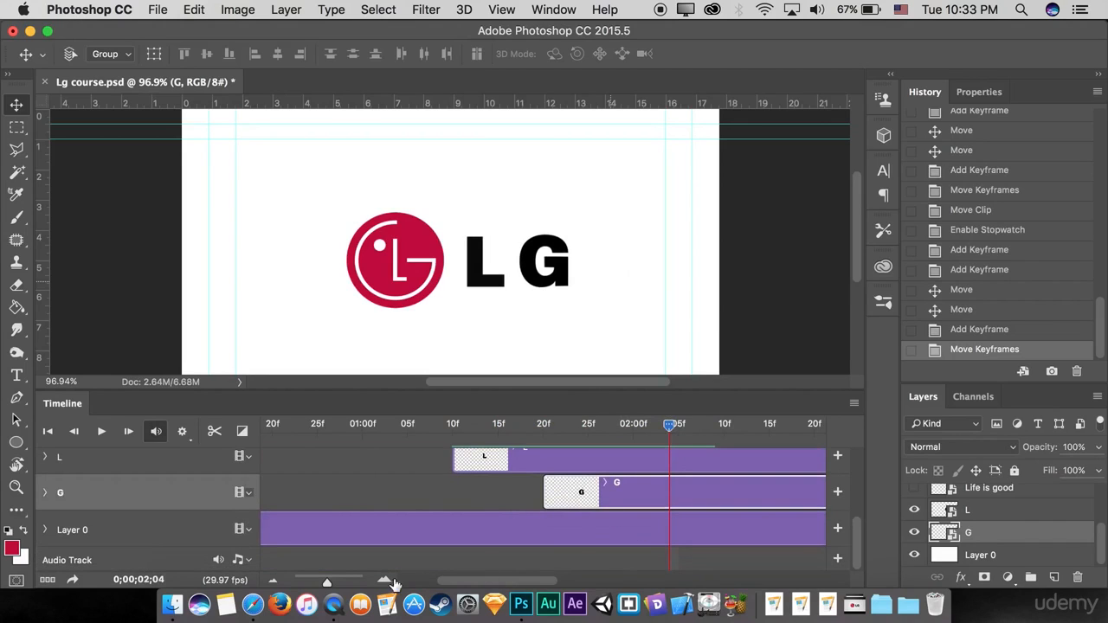
drag(326, 587, 318, 584)
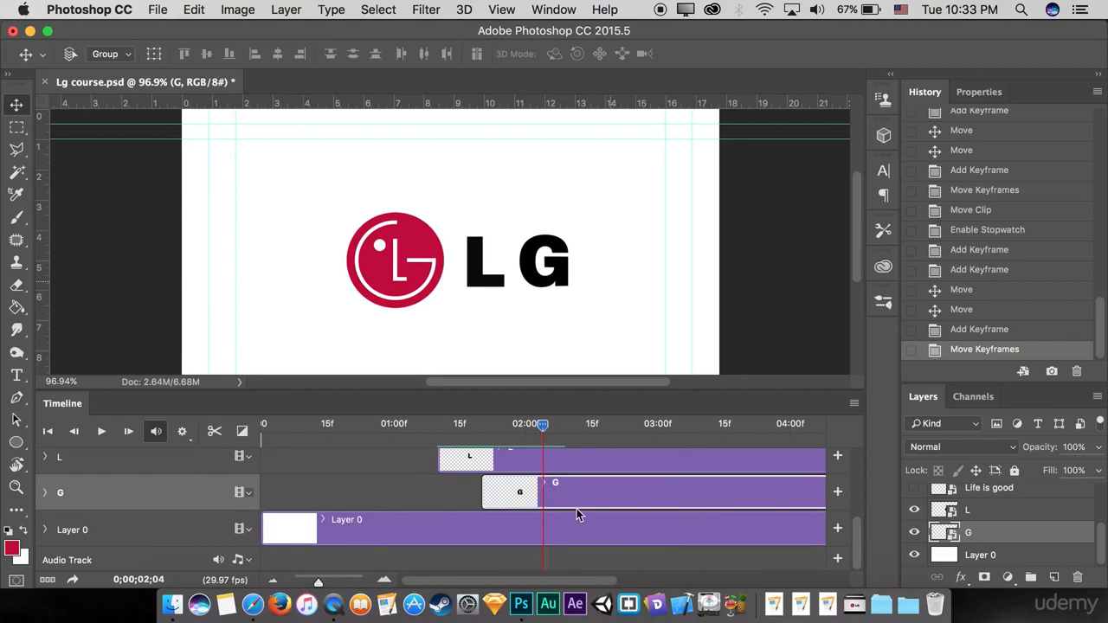
scroll(580, 506, up, 3)
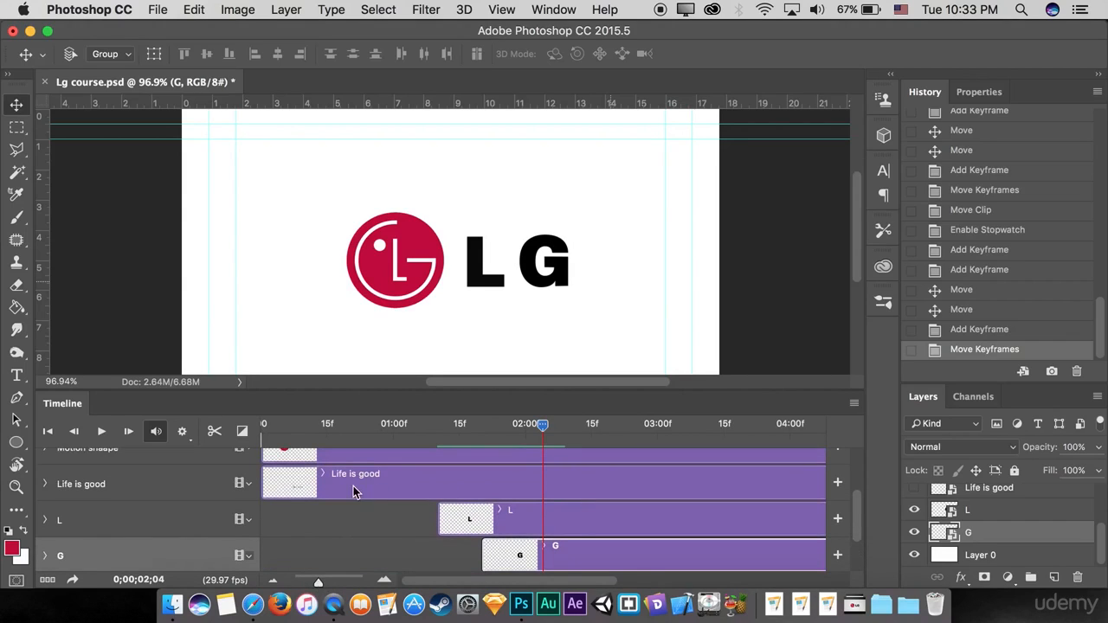
drag(353, 490, 645, 476)
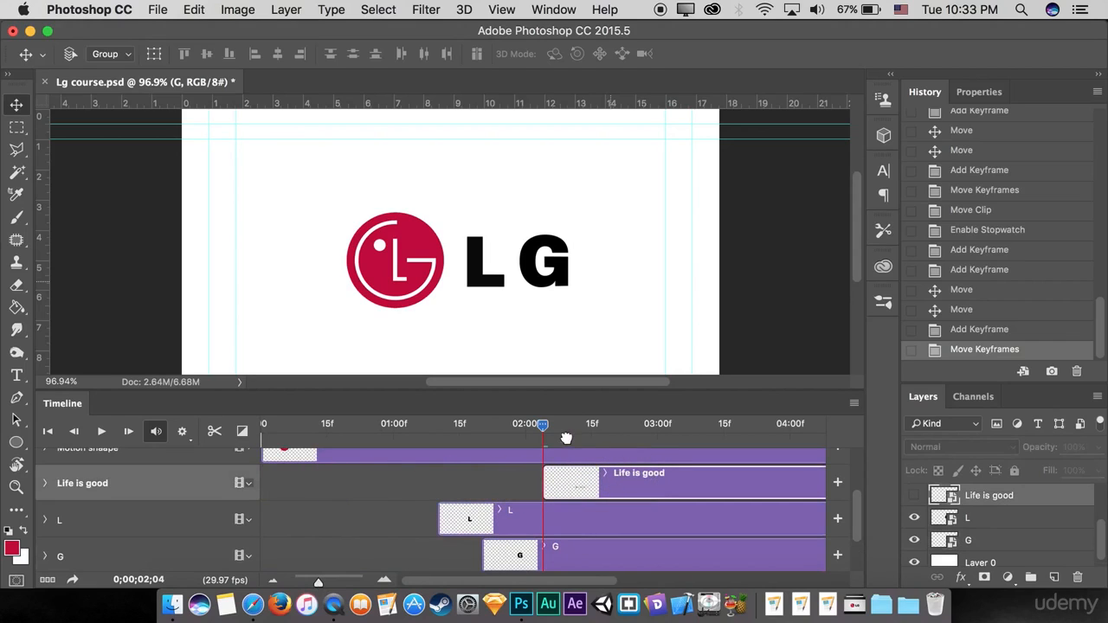
drag(544, 427, 482, 427)
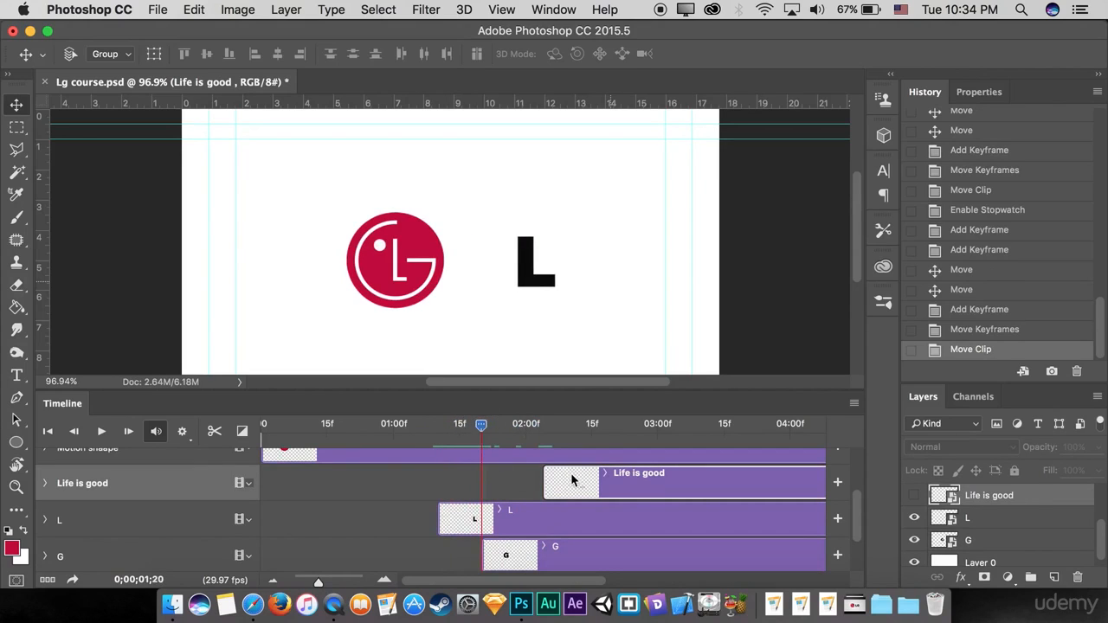
drag(568, 477, 510, 474)
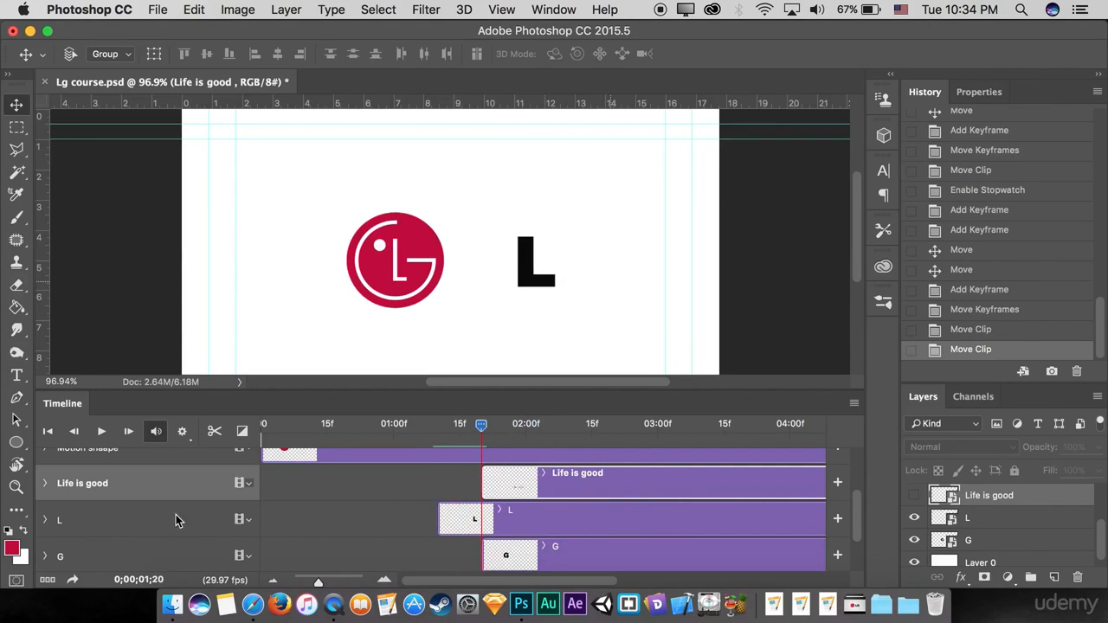
Show the "Life is good" layer, enable its Opacity keyframing at 0;00;01;20 and add an Opacity keyframe at 0;00;02;10
click(46, 484)
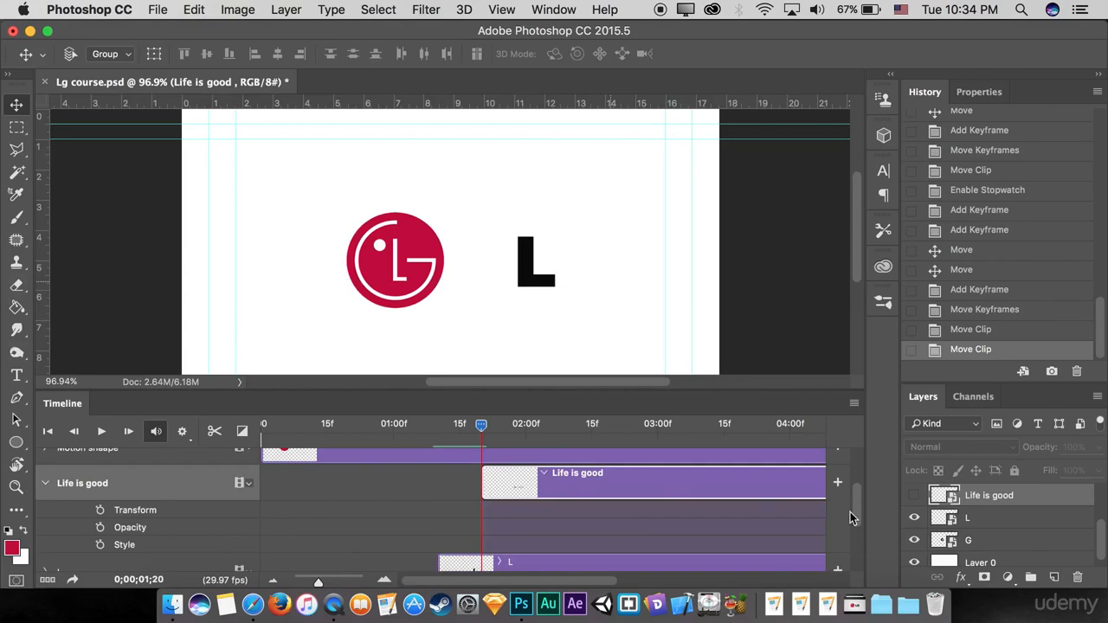
click(914, 495)
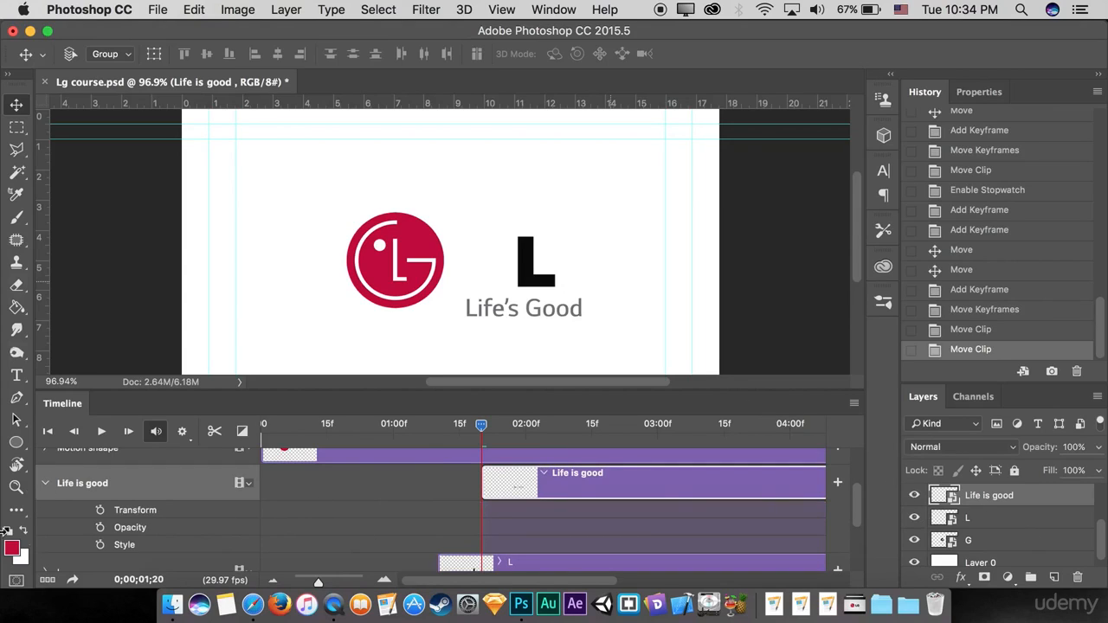
click(99, 528)
drag(317, 582, 326, 582)
drag(491, 451, 712, 438)
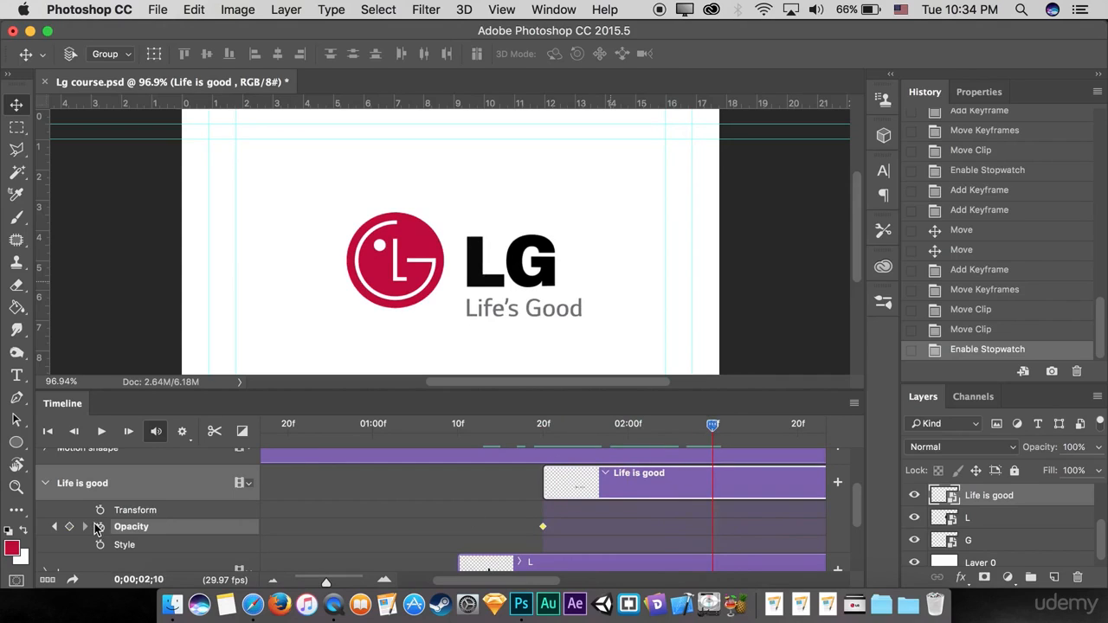
click(69, 527)
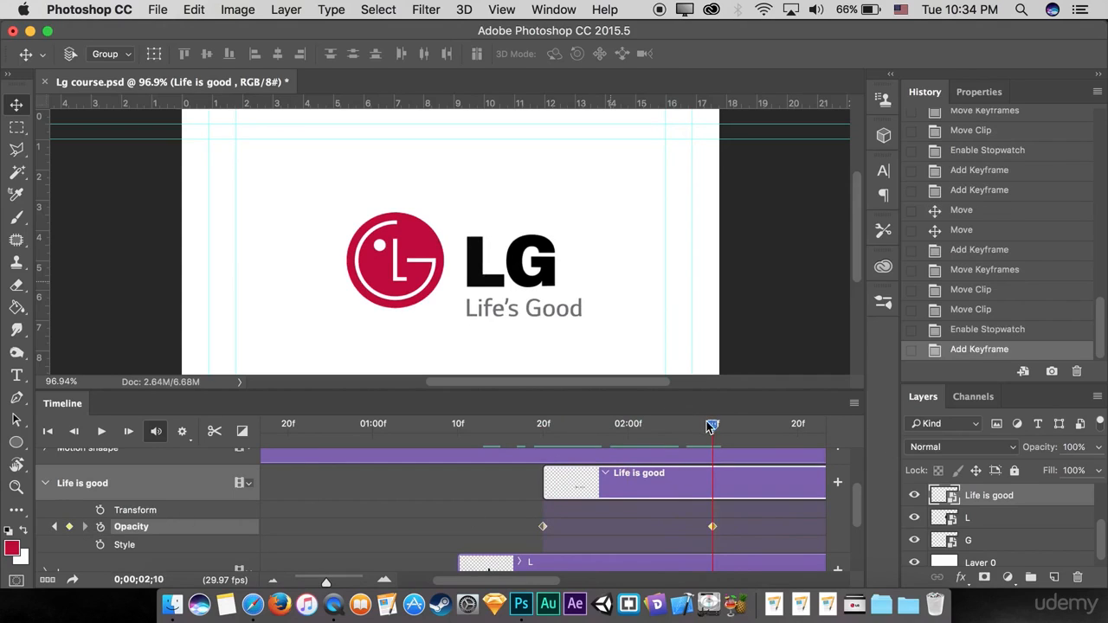
Set the "Life is good" layer's opacity to 0% at the 0;00;01;20 keyframe
drag(708, 427, 544, 452)
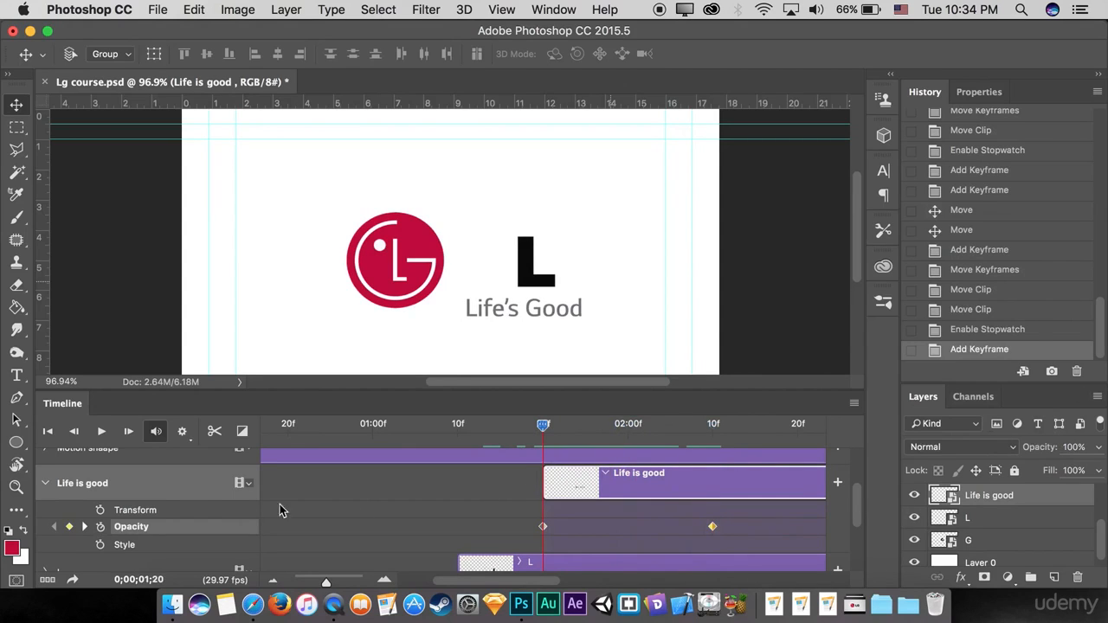
click(1099, 446)
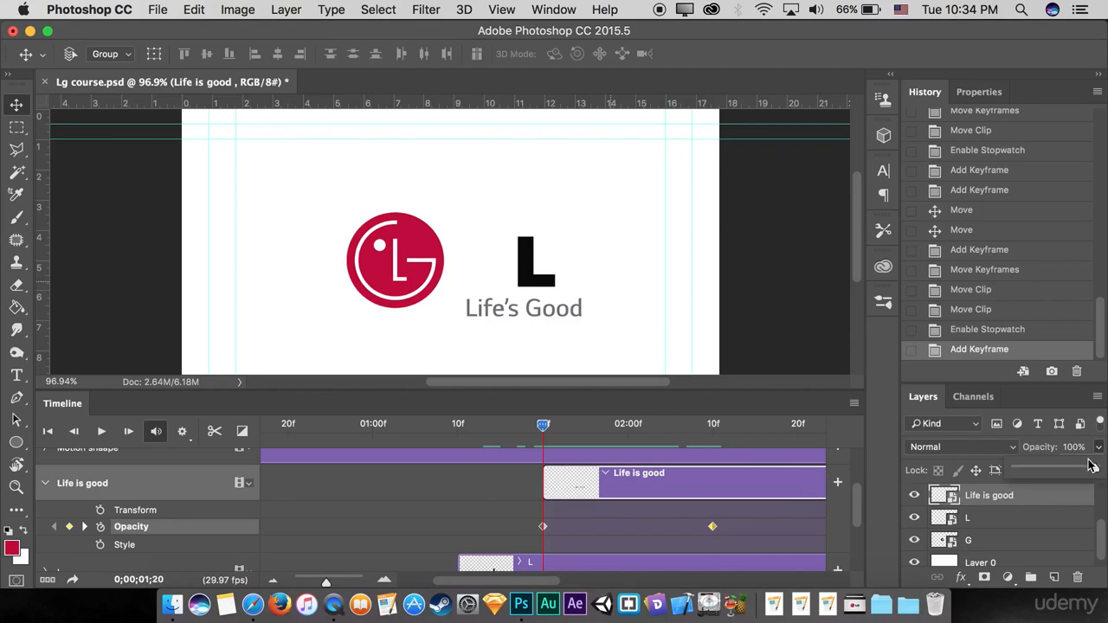
drag(1093, 468, 1015, 468)
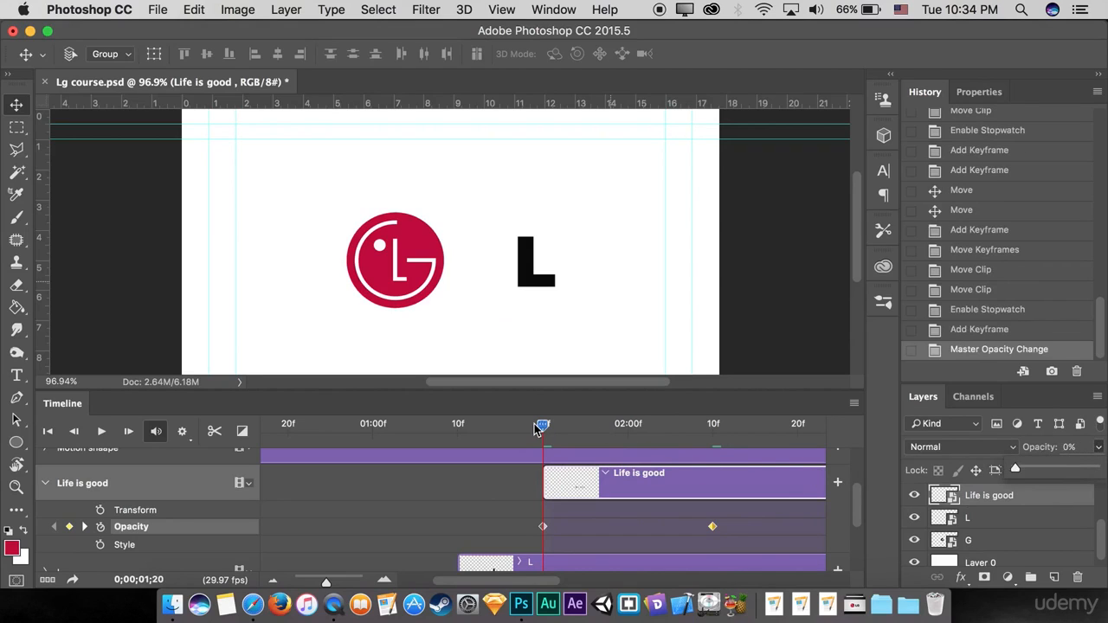
Play back the tagline's fade-in together with the L and G entrances, starting before the L appears
drag(537, 430, 336, 459)
key(space)
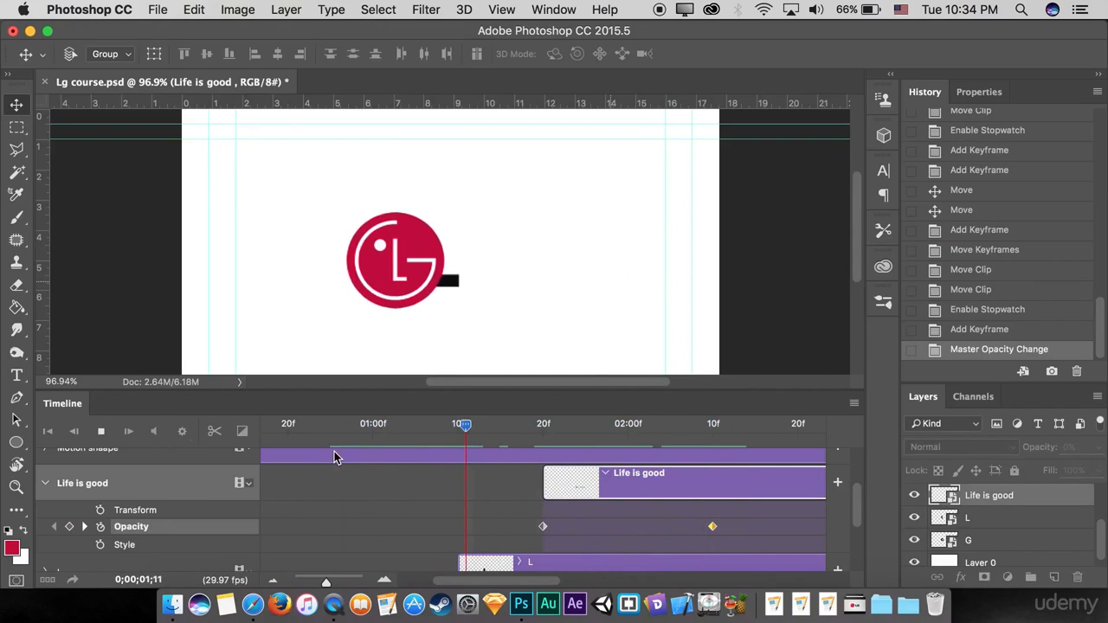
key(space)
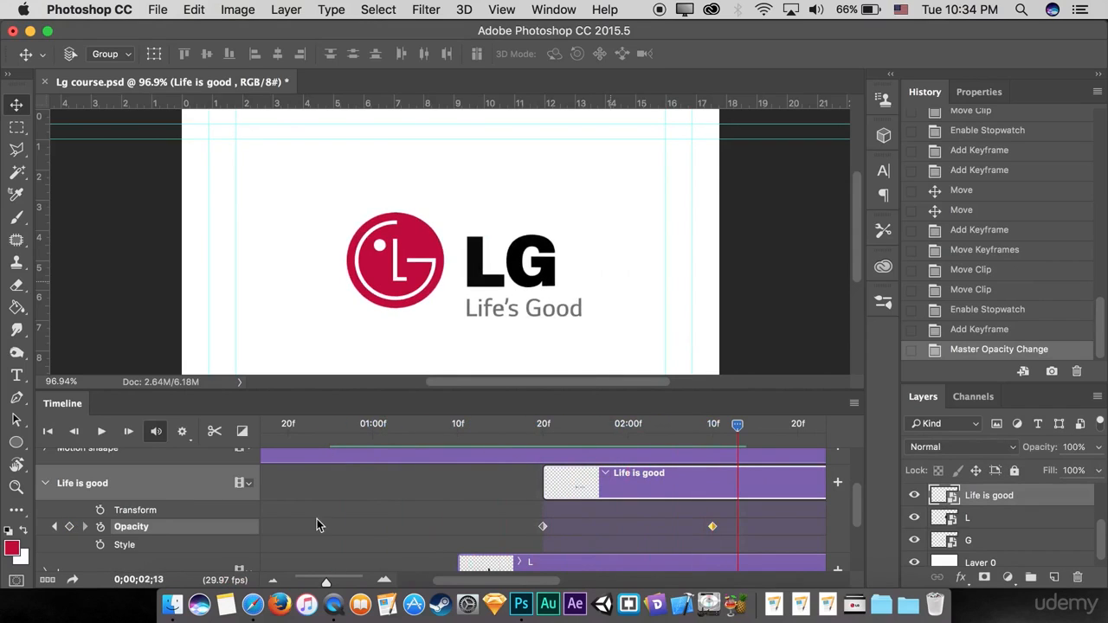
Select background Layer 0, choose the Gradient tool and open its gradient for editing
drag(326, 587, 316, 584)
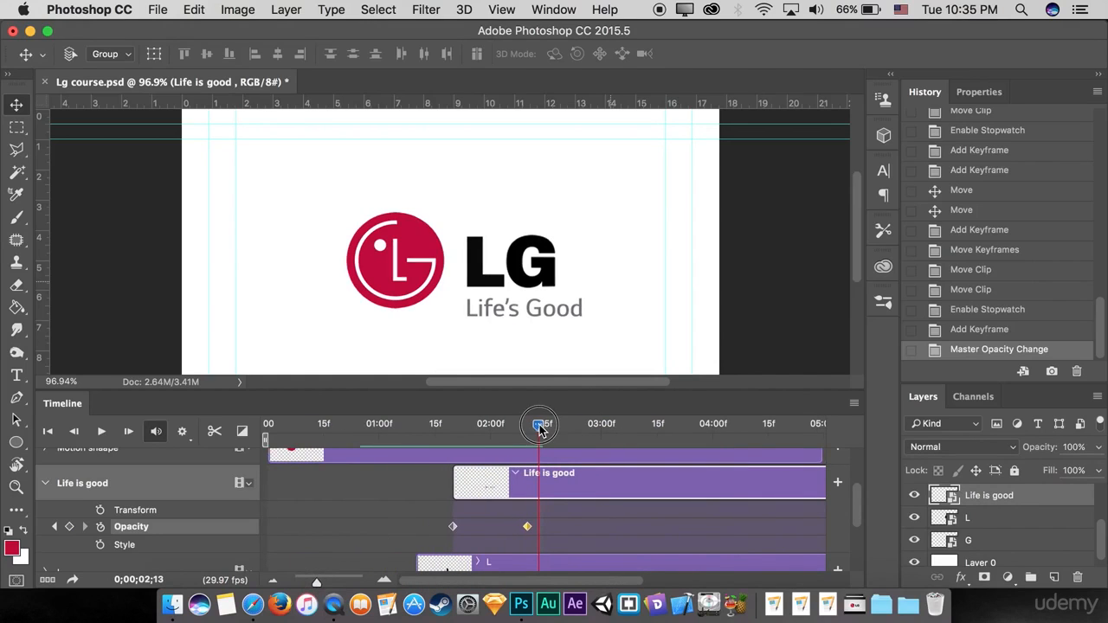
drag(539, 424, 530, 424)
scroll(617, 494, down, 3)
scroll(616, 496, down, 2)
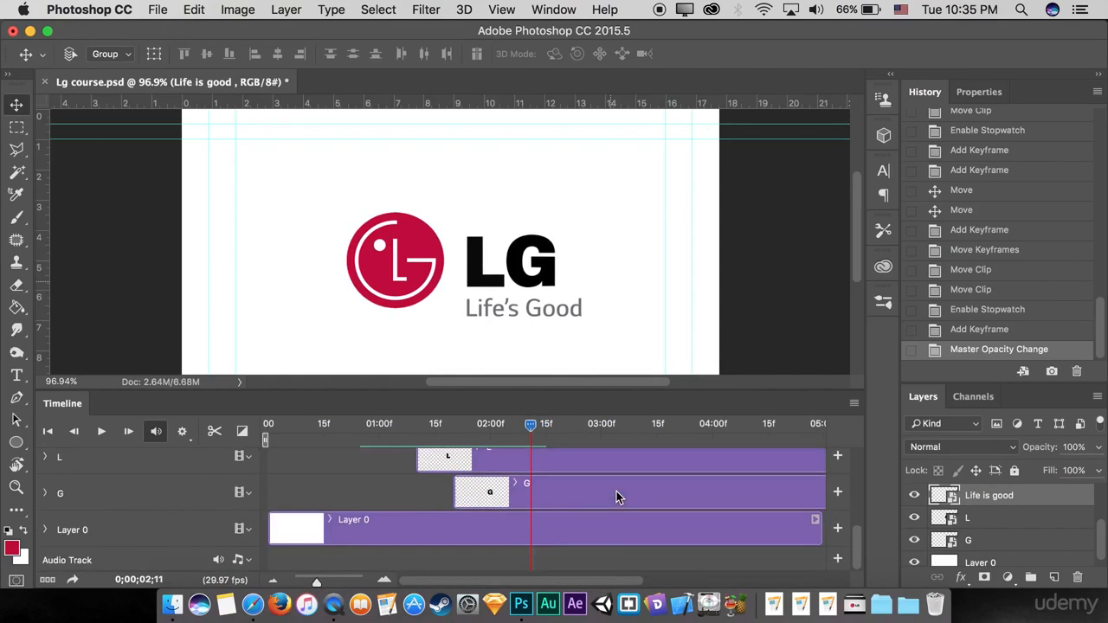
click(438, 519)
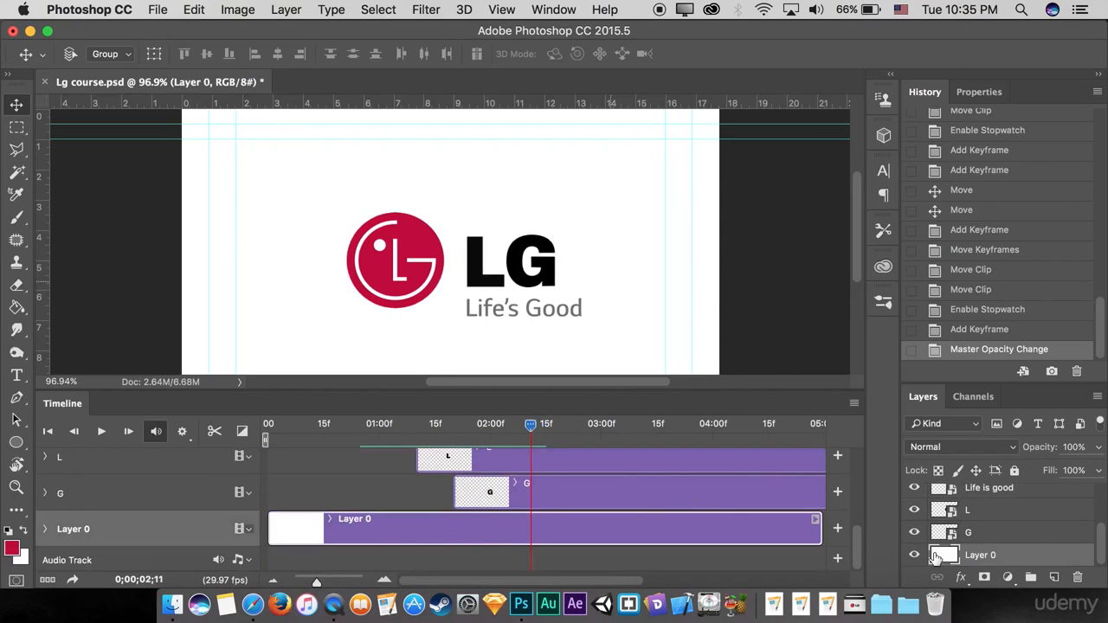
drag(531, 424, 512, 452)
drag(14, 312, 95, 337)
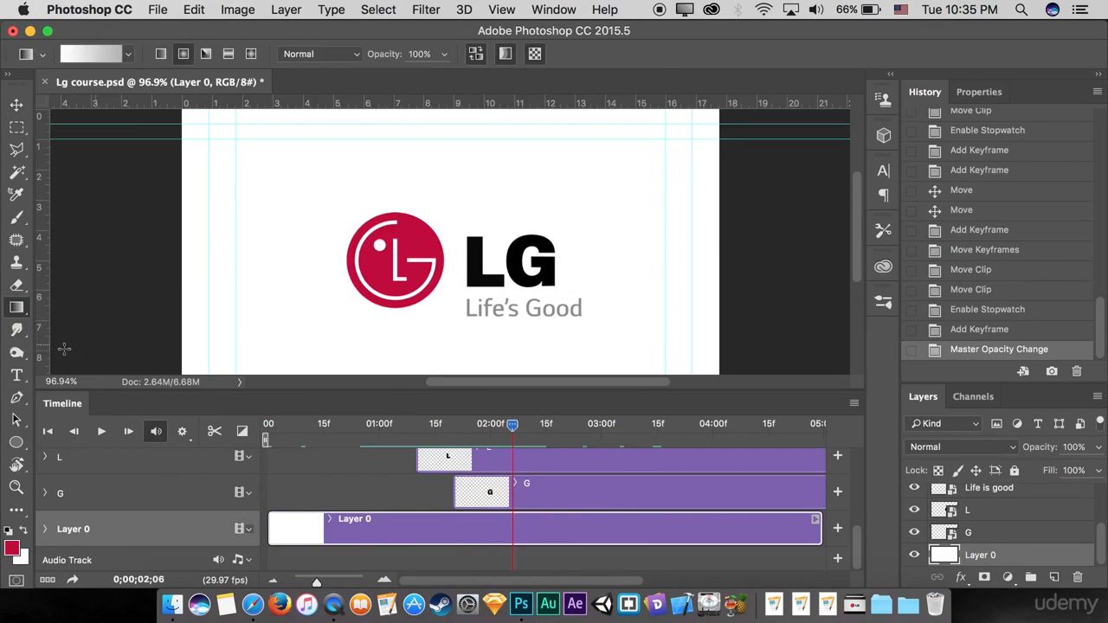
right_click(19, 314)
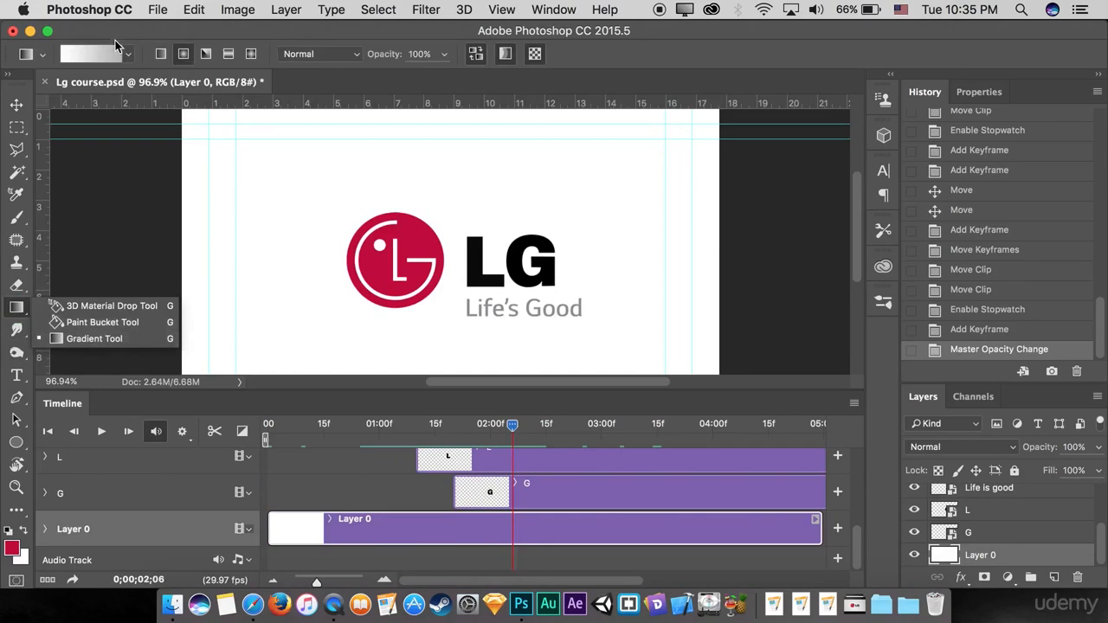
click(168, 93)
click(83, 50)
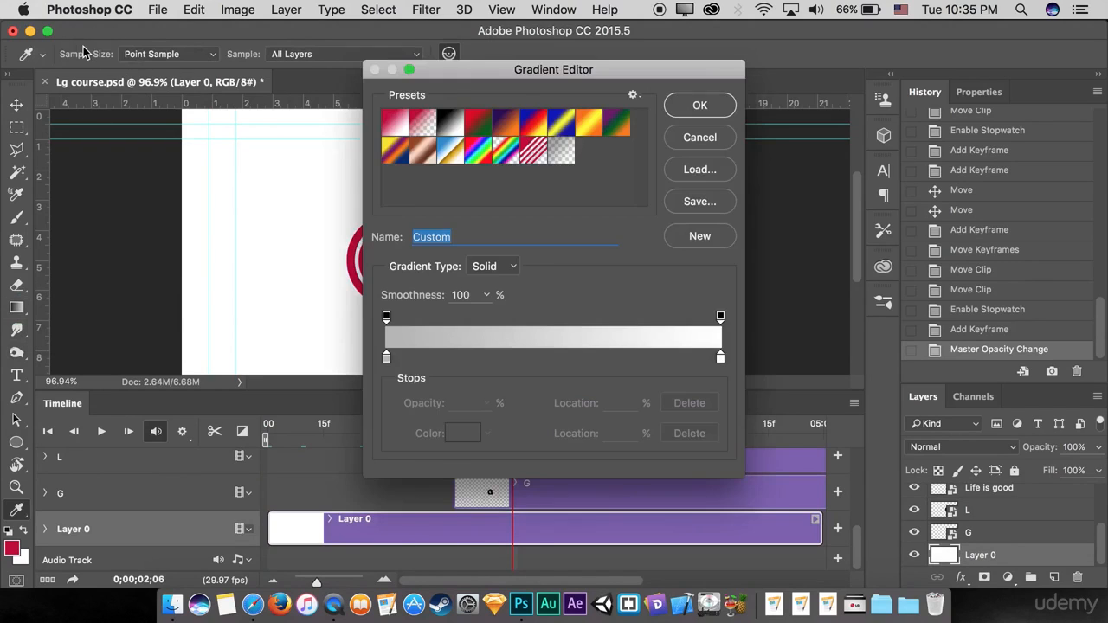
Set the gradient's starting colour stop to a slightly darker grey, about #aeaeae
click(387, 359)
double_click(387, 361)
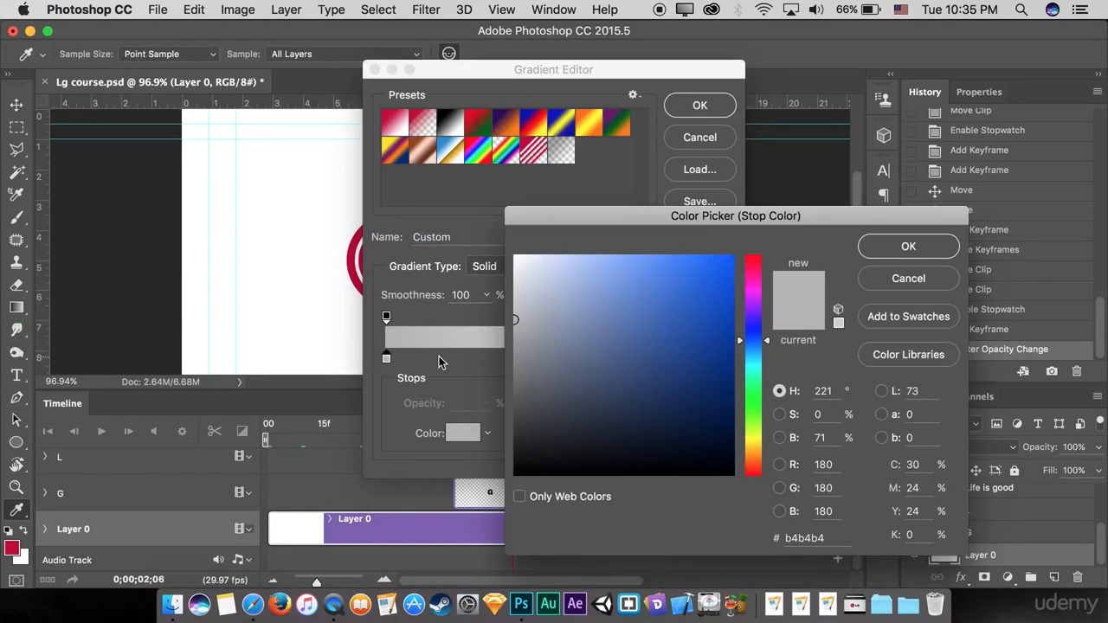
drag(517, 323, 510, 329)
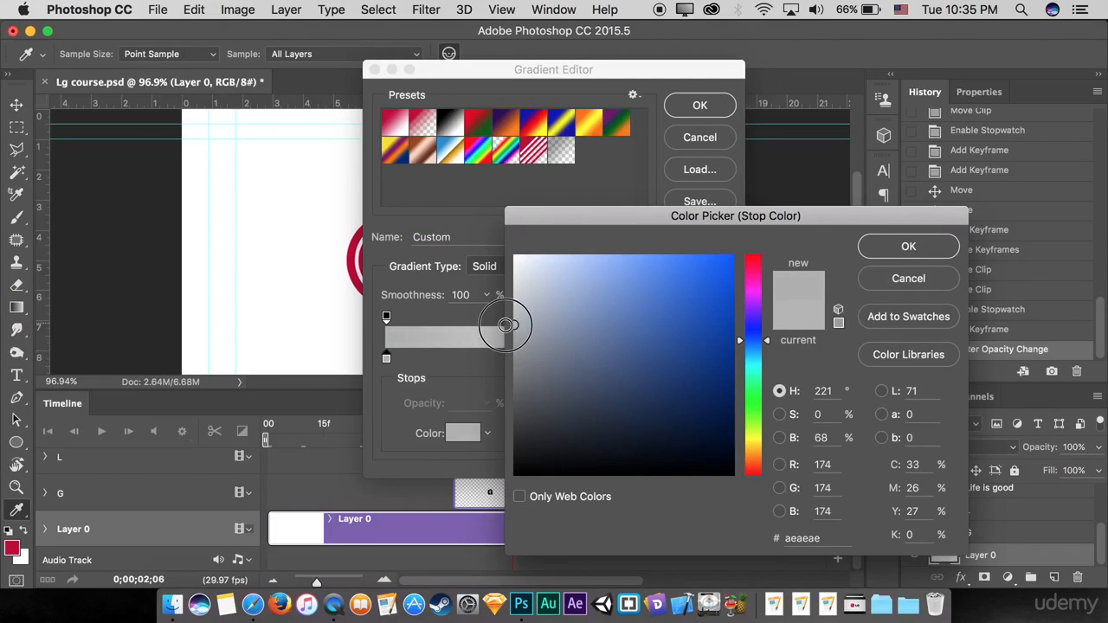
click(906, 249)
Keep the gradient's end stop white (#ffffff) and draw a radial gradient on Layer 0 from the logo's centre to the canvas's lower-left corner
click(722, 358)
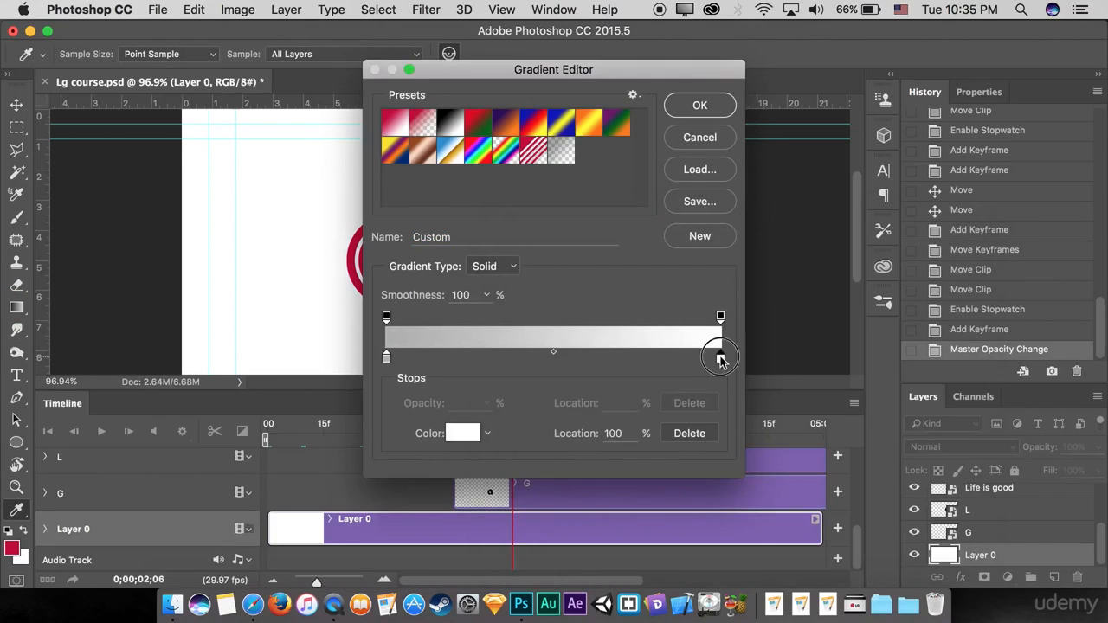
double_click(722, 358)
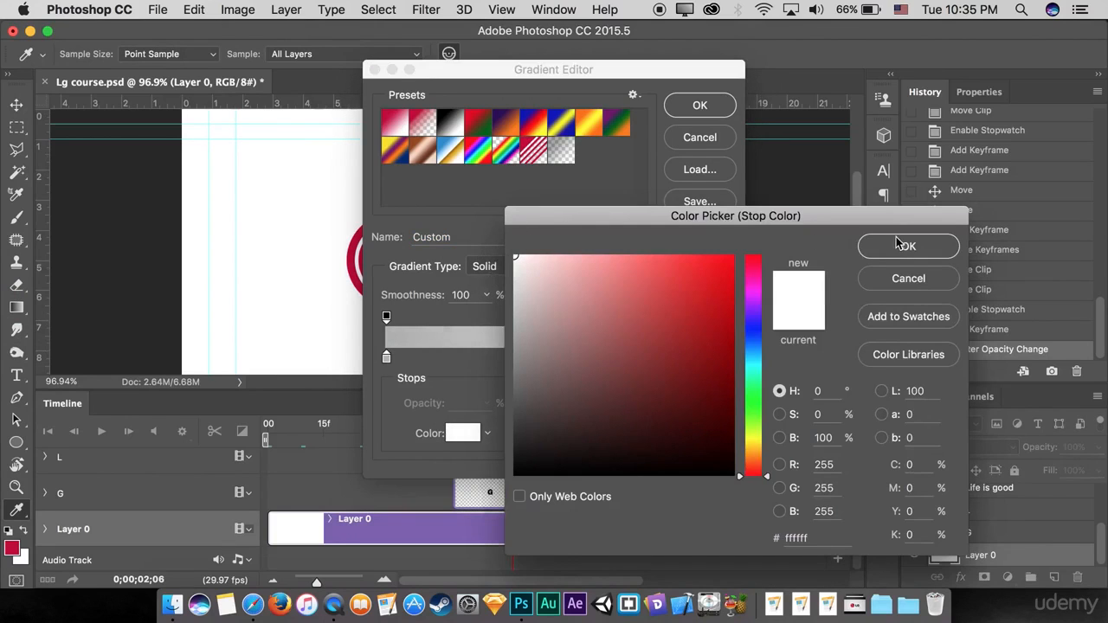
click(906, 246)
click(699, 108)
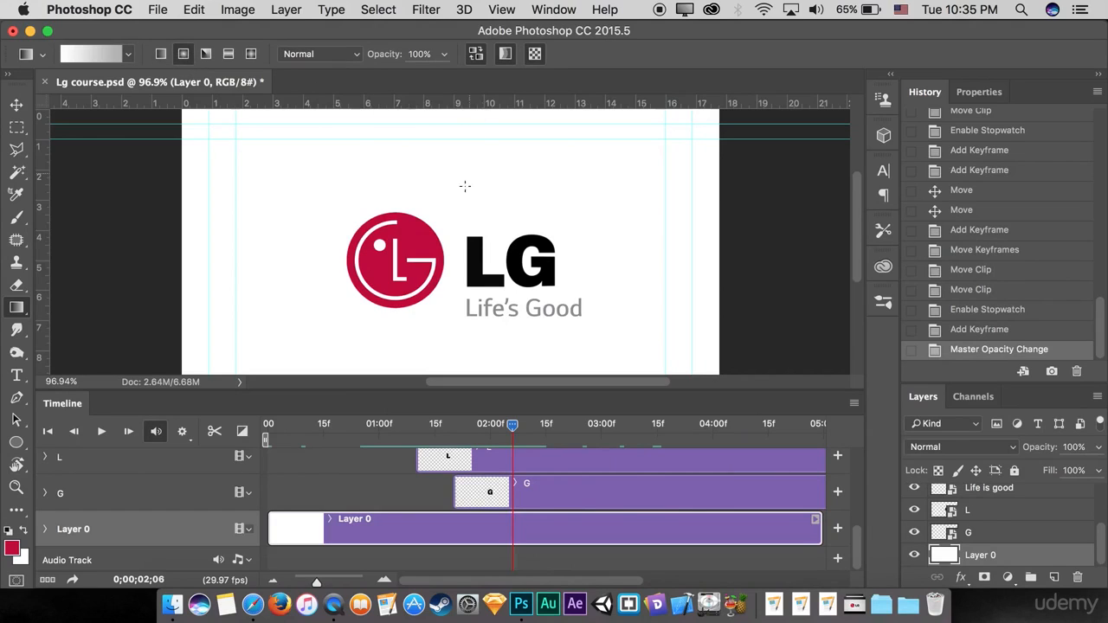
drag(468, 247, 210, 367)
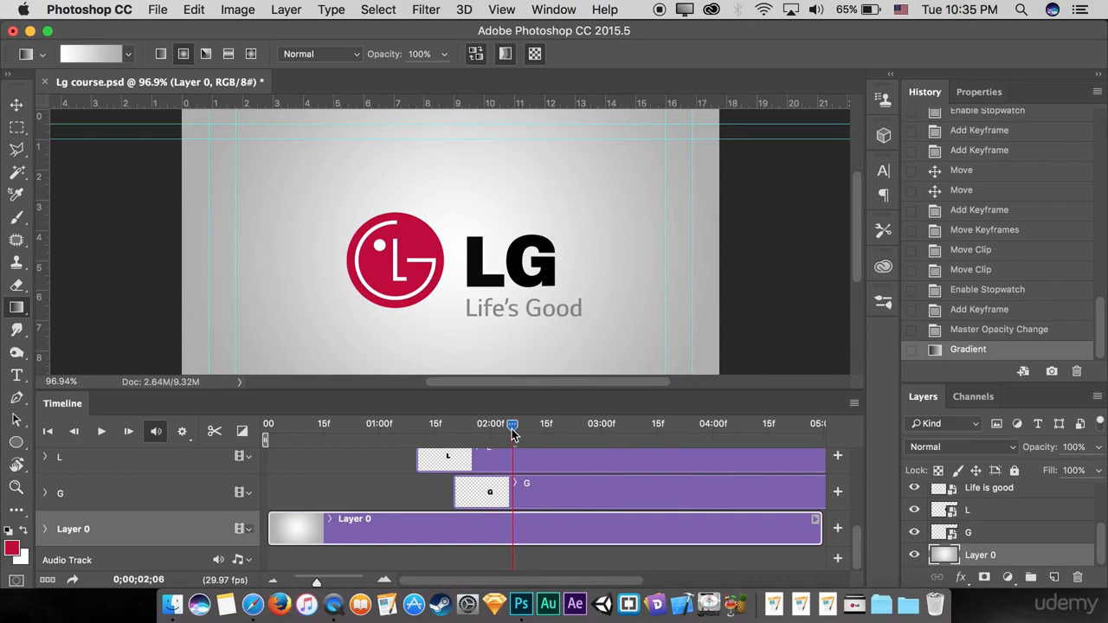
Set the work area's end at about 0;00;04;01 and play the whole animation from the first frame
drag(512, 429, 716, 462)
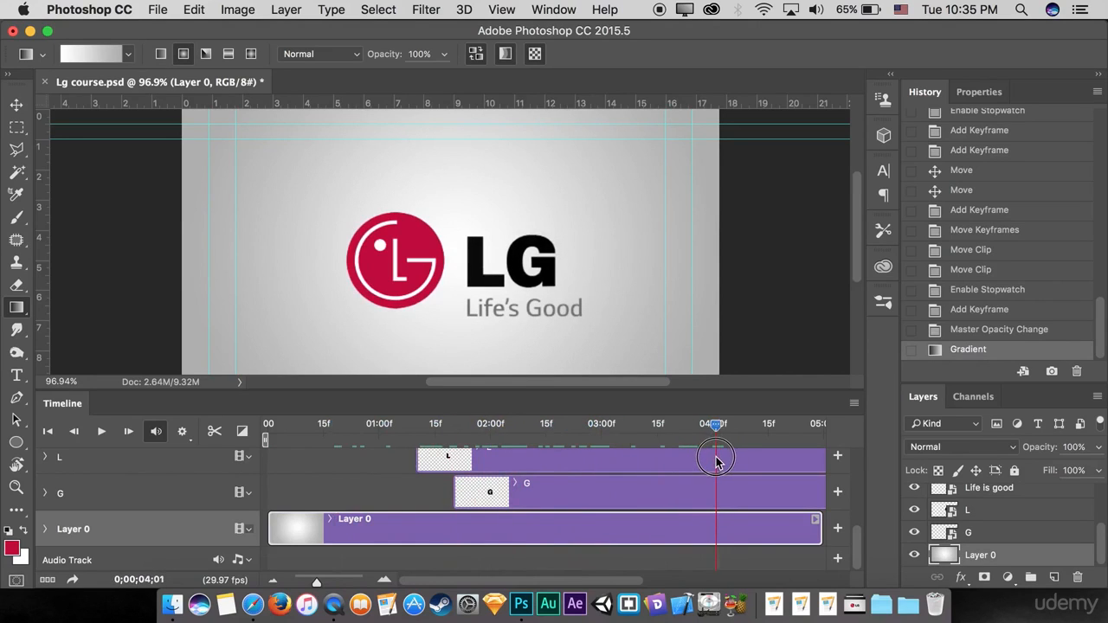
drag(316, 582, 314, 586)
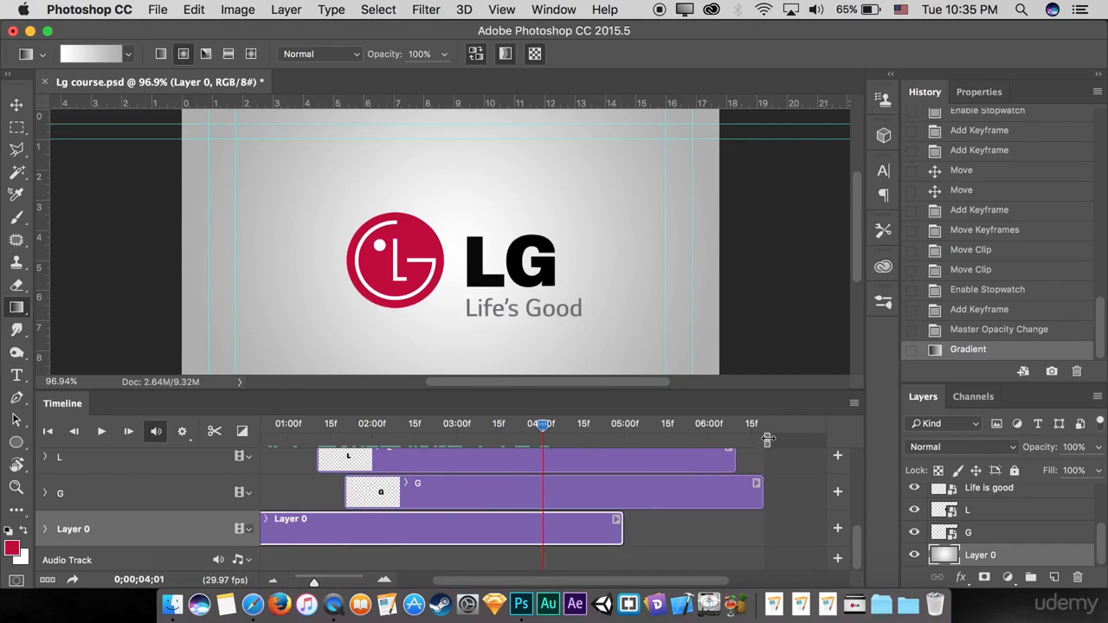
click(767, 440)
drag(767, 440, 267, 446)
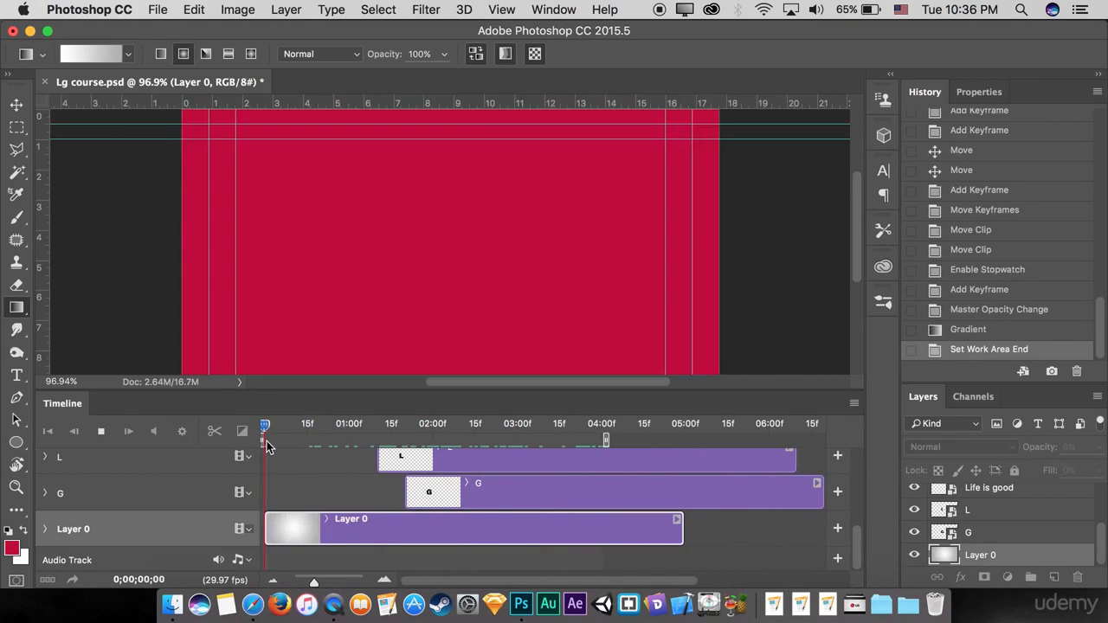
key(space)
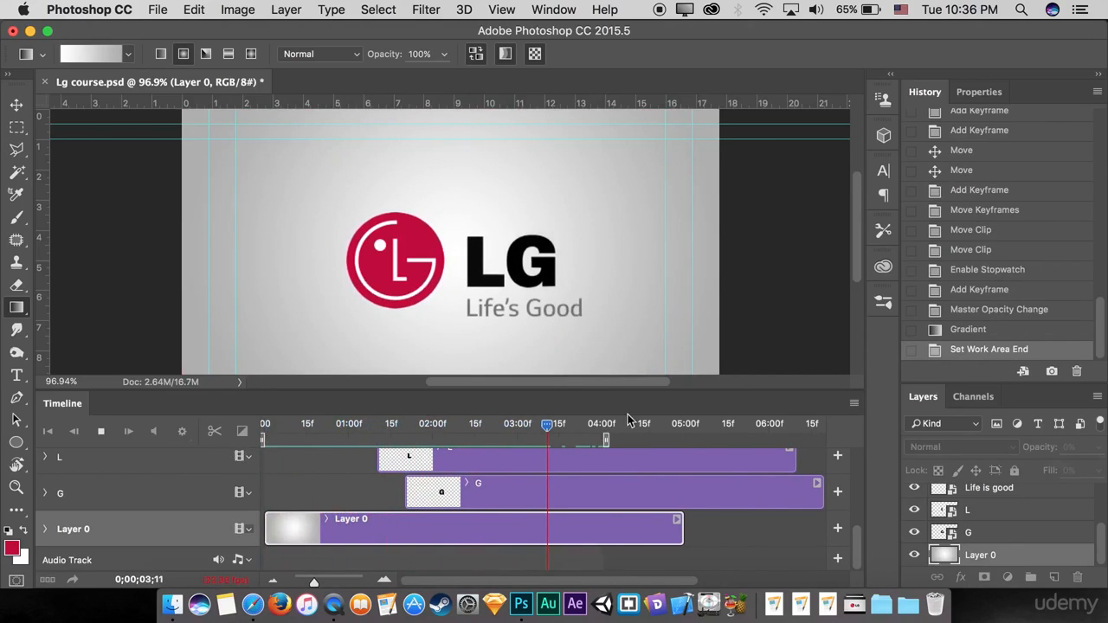
key(space)
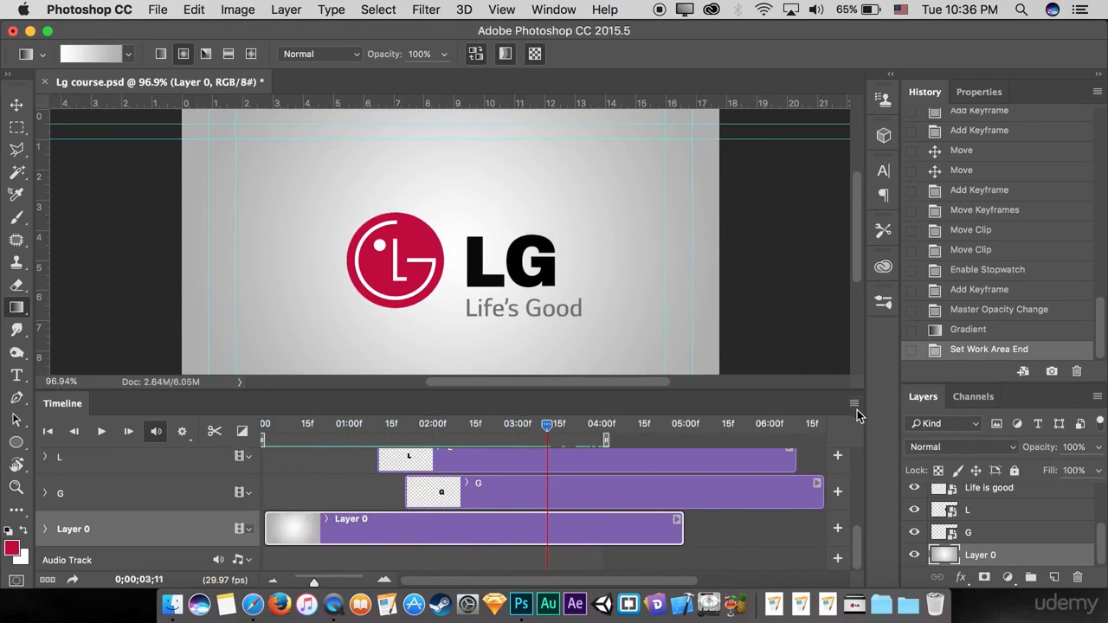
Render the timeline's work area as an H.264 video named Lg logo.mp4 in the Downloads folder, keeping the remaining render settings
click(855, 406)
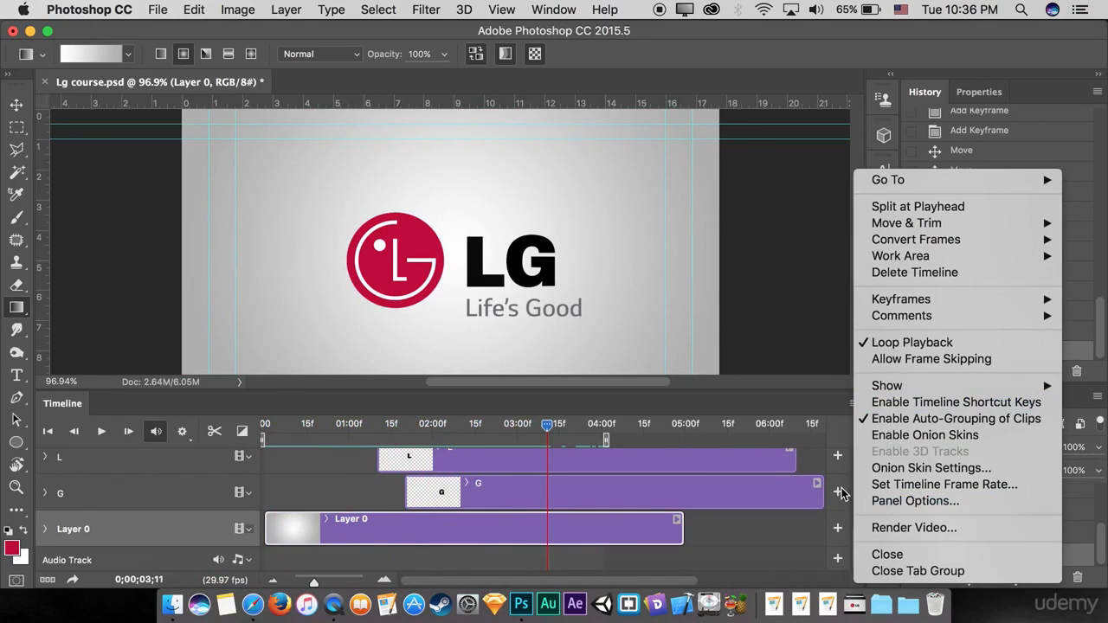
click(923, 527)
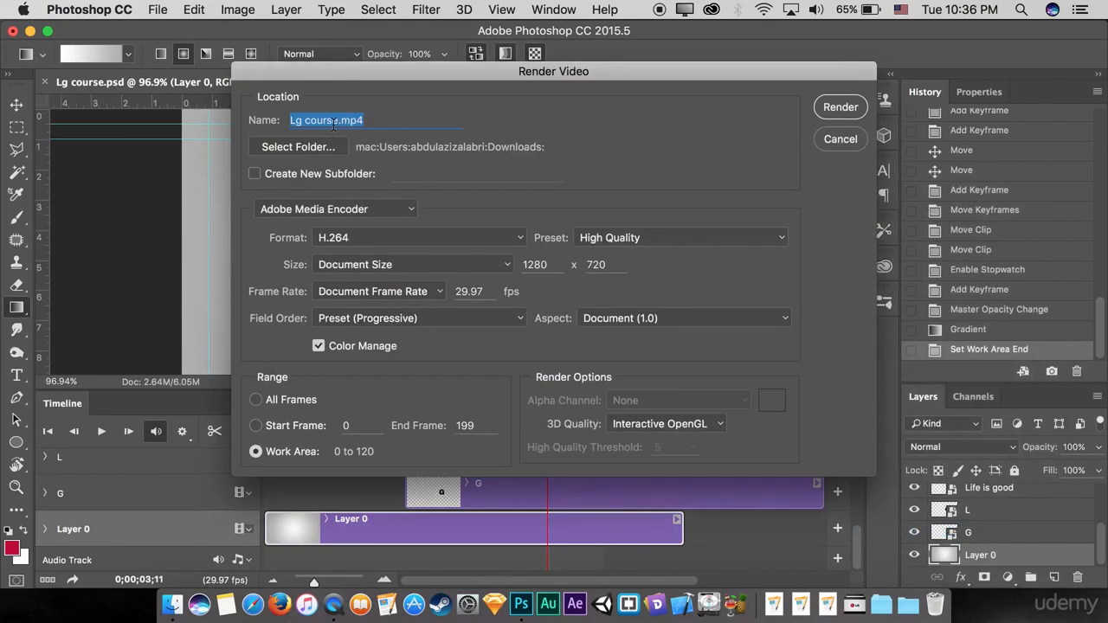
click(340, 121)
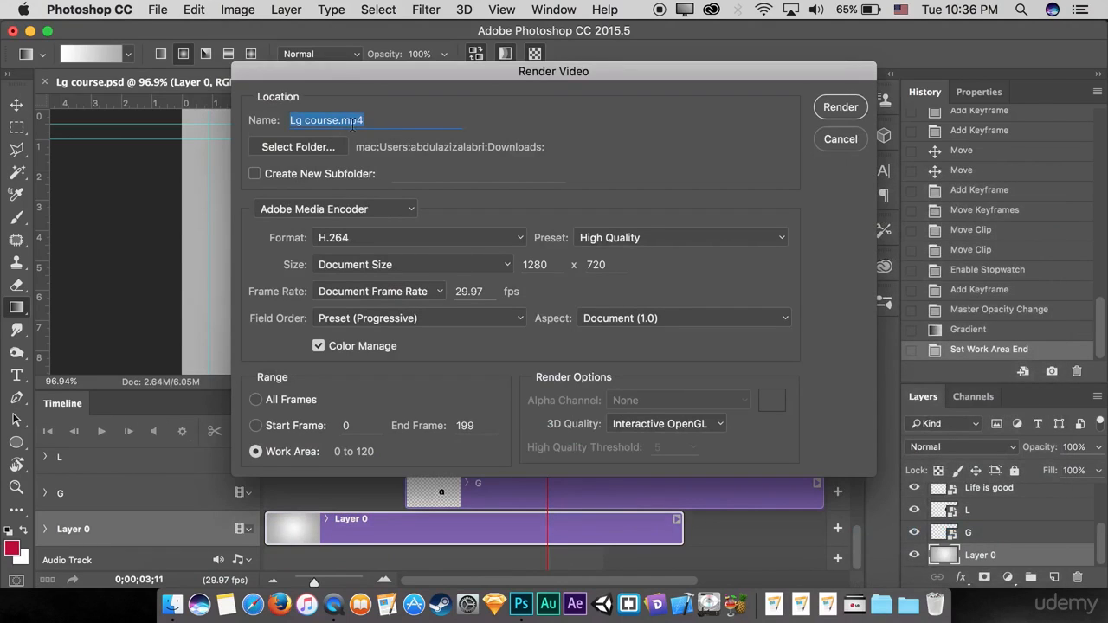
double_click(313, 121)
text(logo)
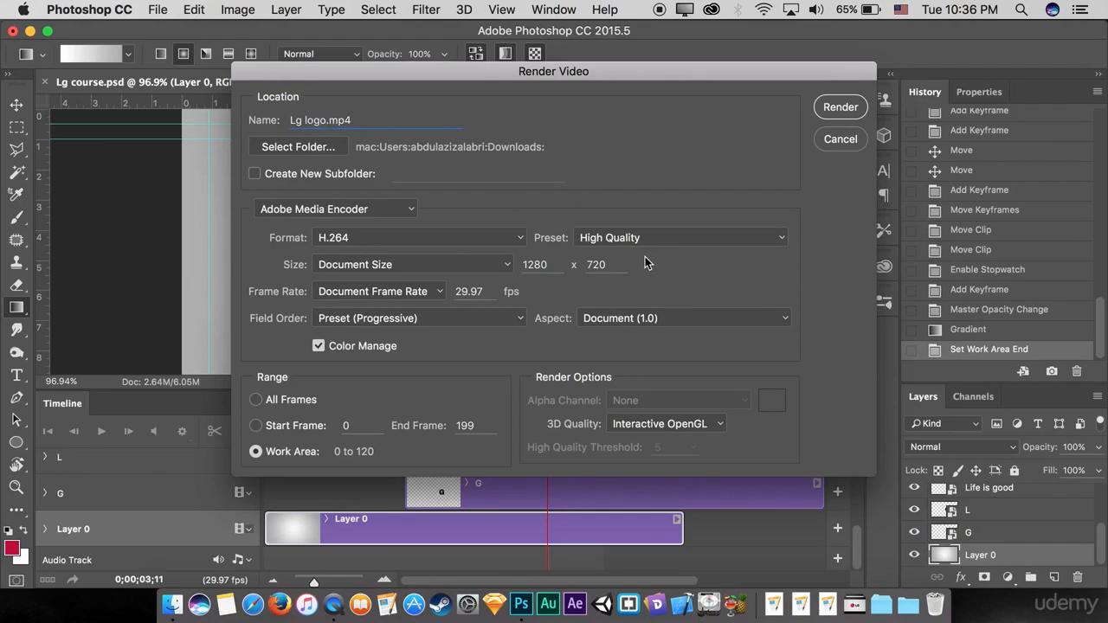
click(835, 107)
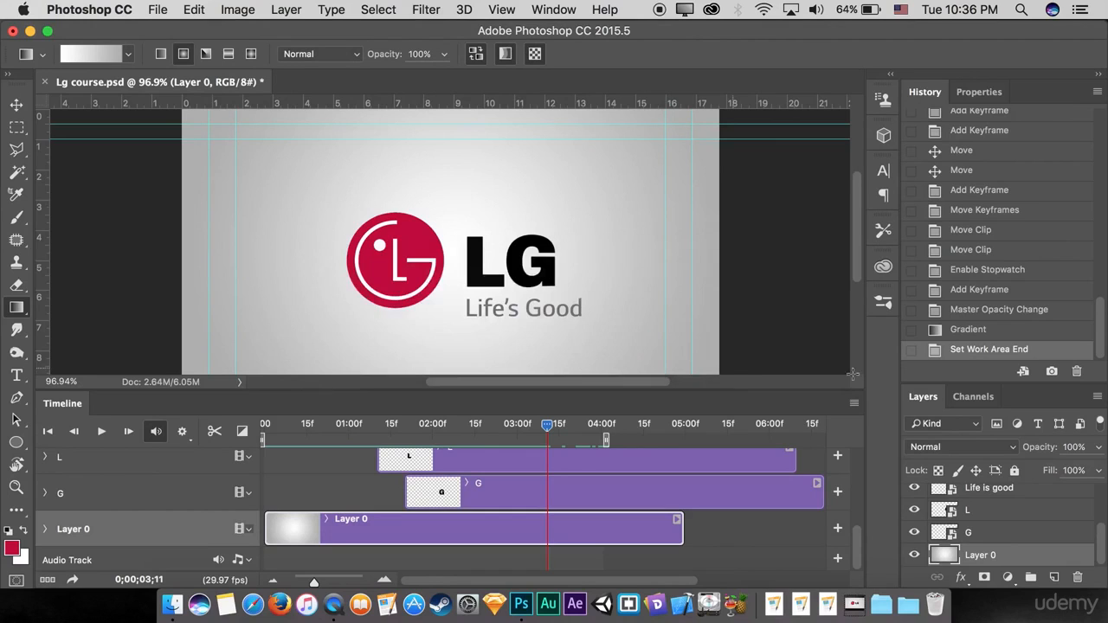
Open the rendered Lg logo.mp4 from the Downloads folder in QuickTime Player and play it, moving the playback controls clear of the logo
click(854, 603)
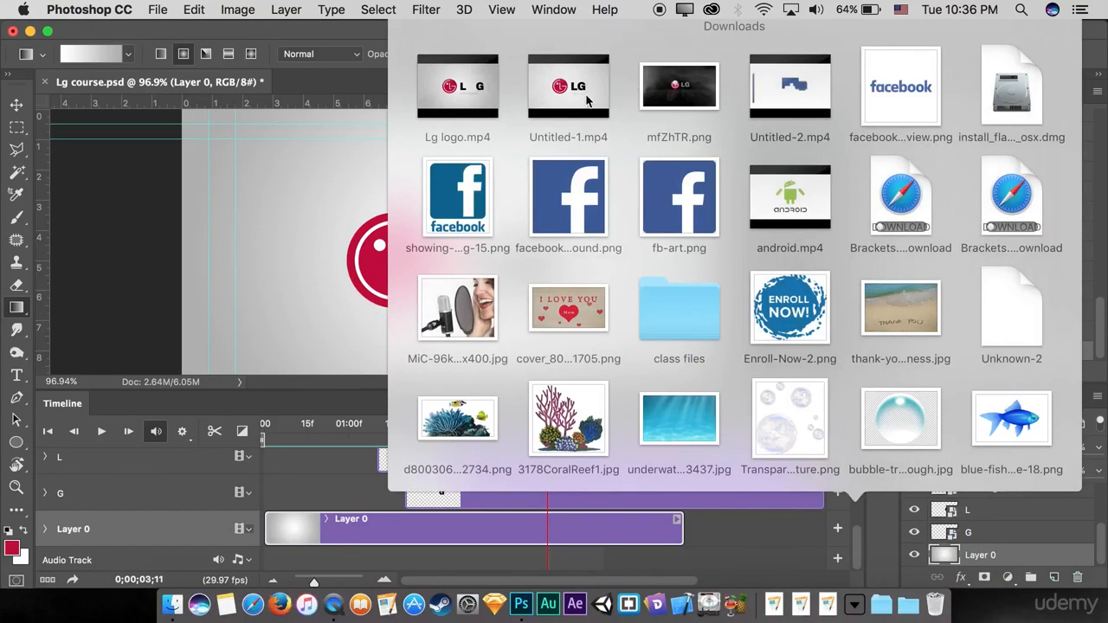
click(435, 111)
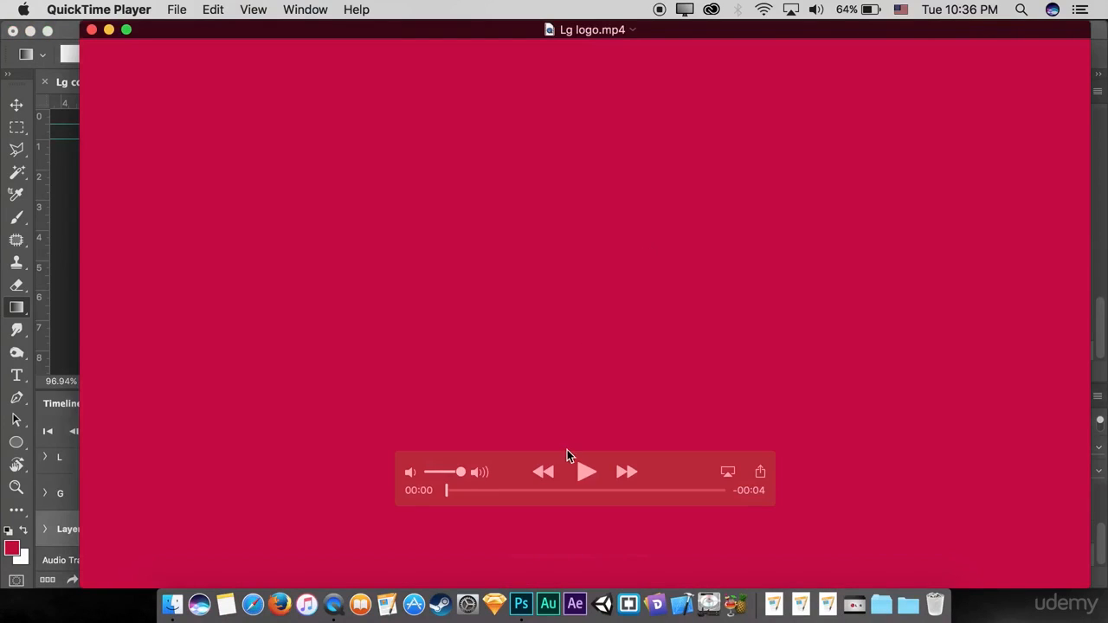
click(582, 471)
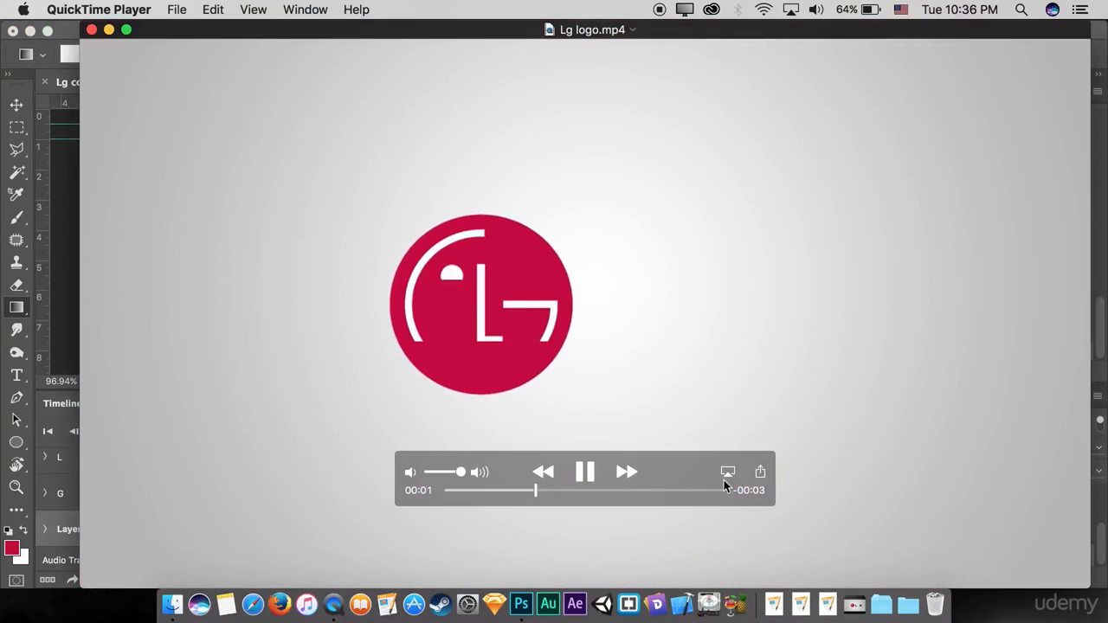
drag(686, 473, 682, 506)
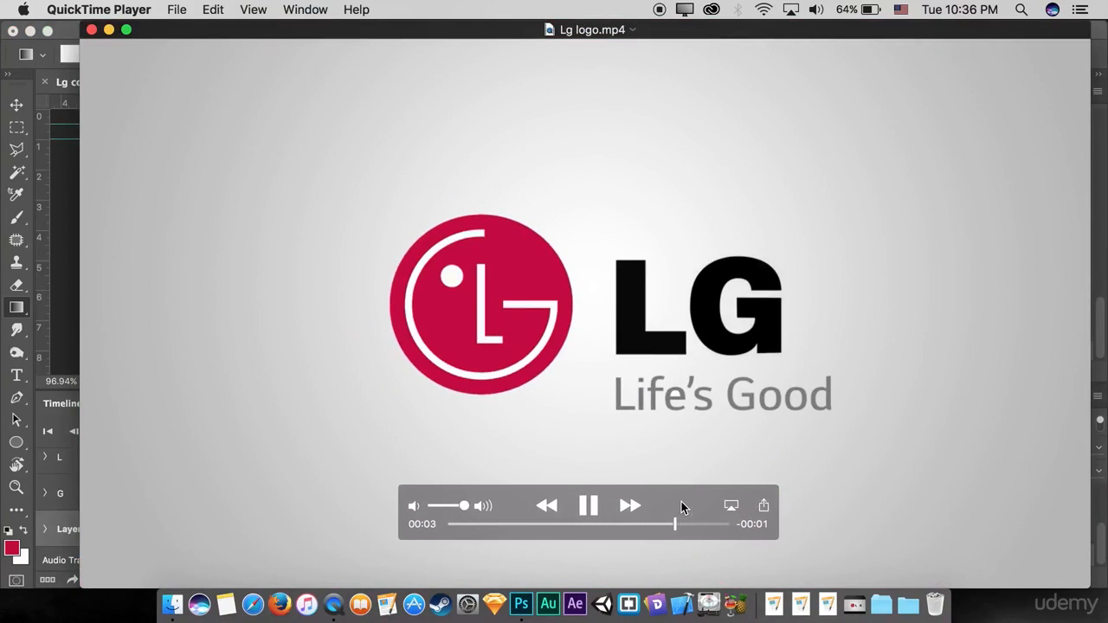